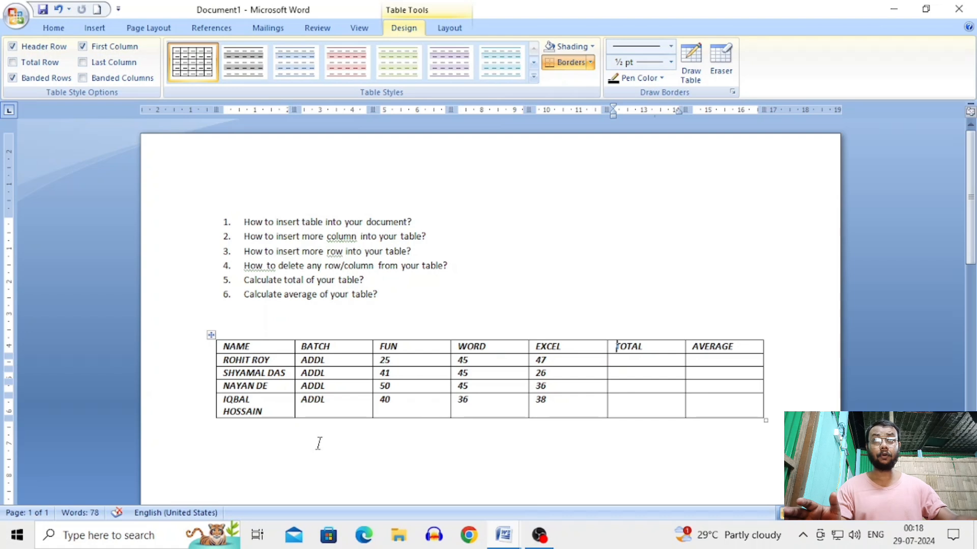
Insert a new empty table of 7 columns and 5 rows beneath the existing marks table
{"action": "scroll", "coordinate": [305, 436], "scroll_direction": "down", "scroll_amount": 1}
{"action": "left_click", "coordinate": [266, 428]}
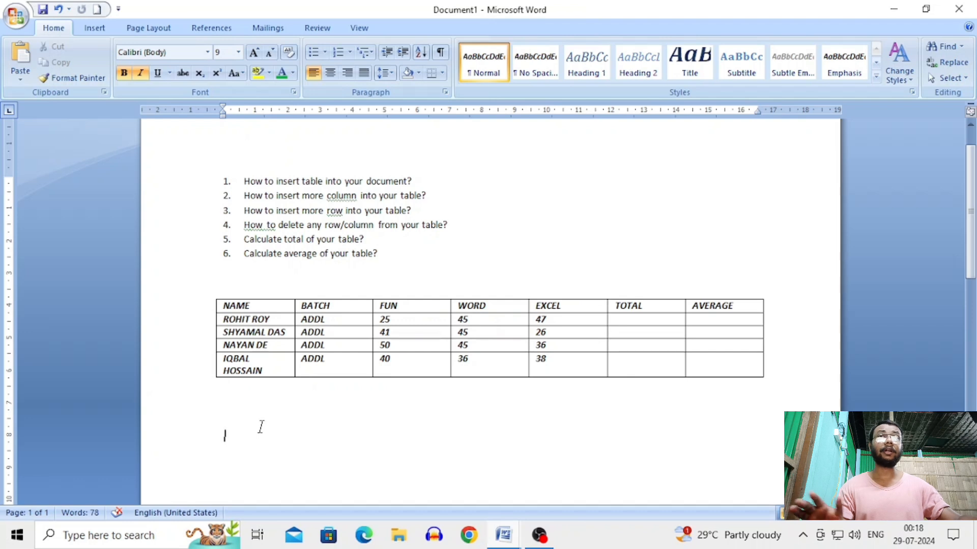
{"action": "scroll", "coordinate": [283, 328], "scroll_direction": "down", "scroll_amount": 1}
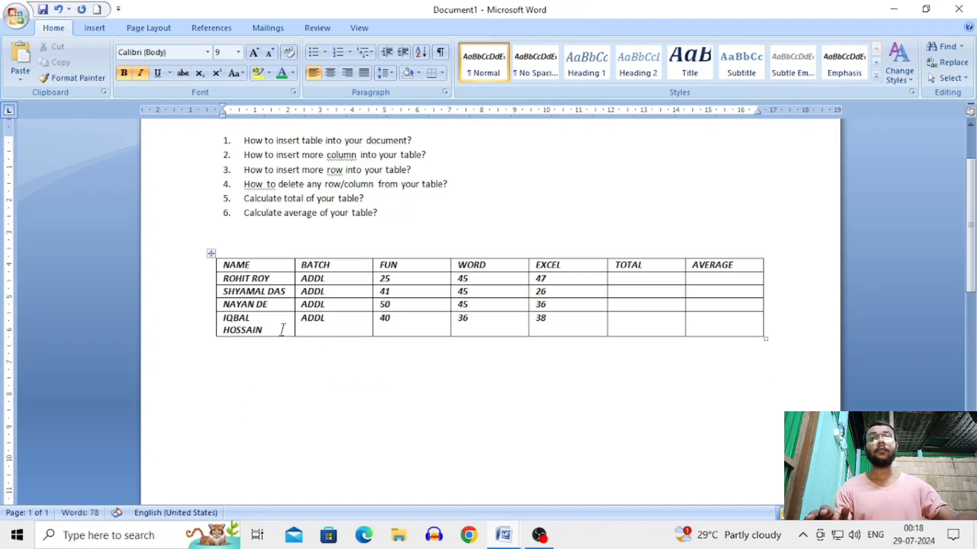
{"action": "left_click", "coordinate": [105, 26]}
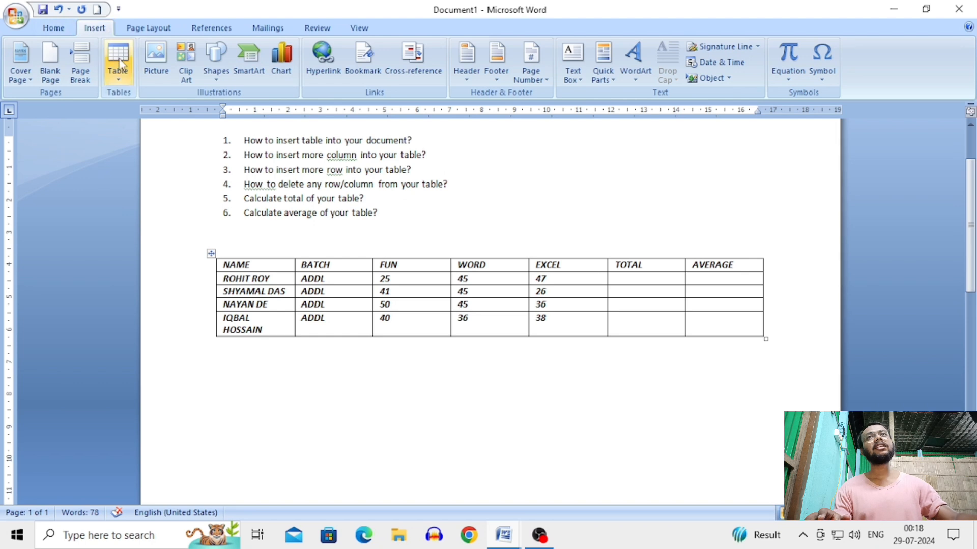
{"action": "left_click", "coordinate": [119, 82]}
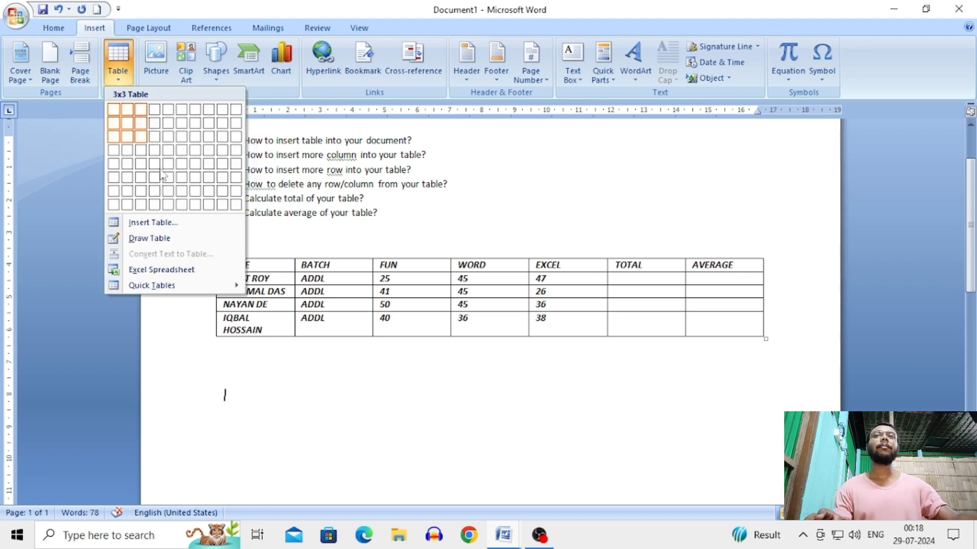
{"action": "left_click", "coordinate": [178, 223]}
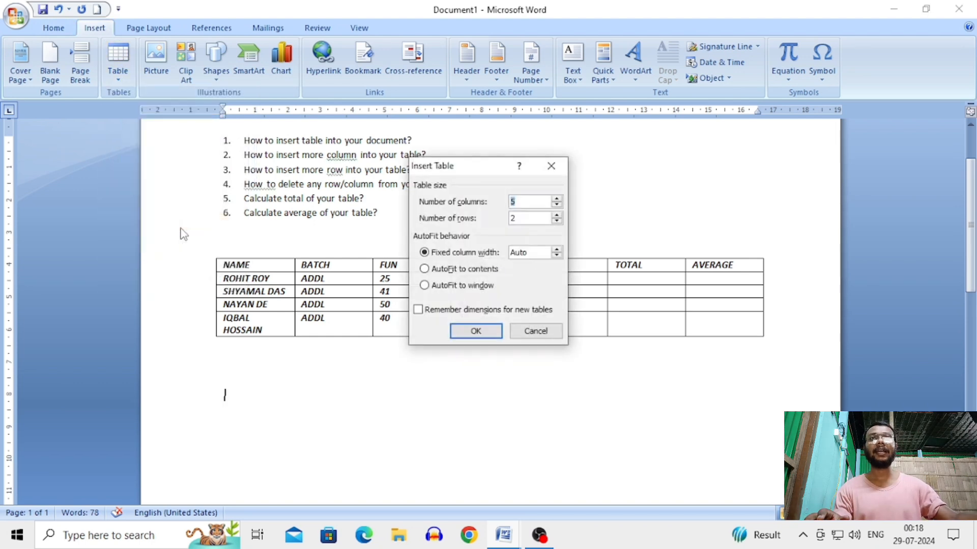
{"action": "left_click_drag", "start_coordinate": [477, 163], "coordinate": [663, 60]}
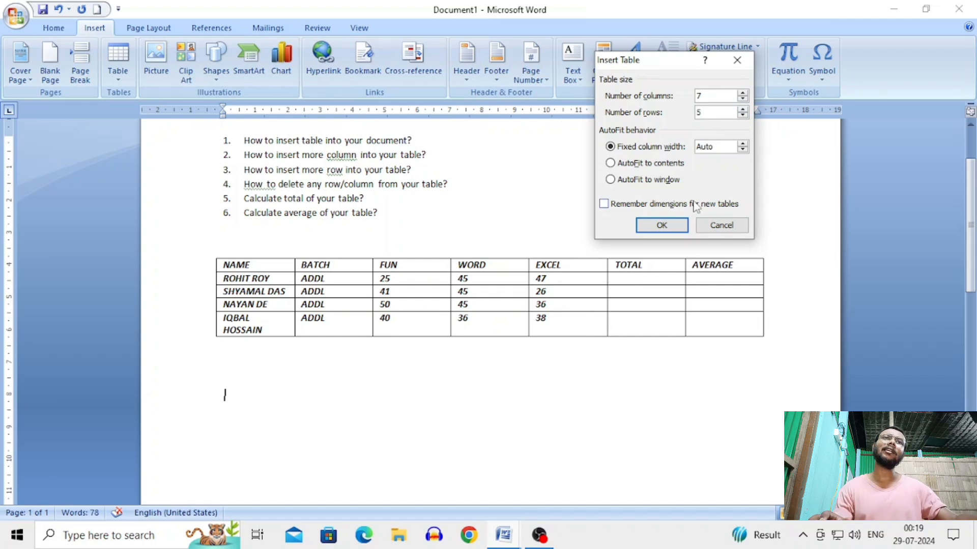
{"action": "left_click", "coordinate": [661, 225]}
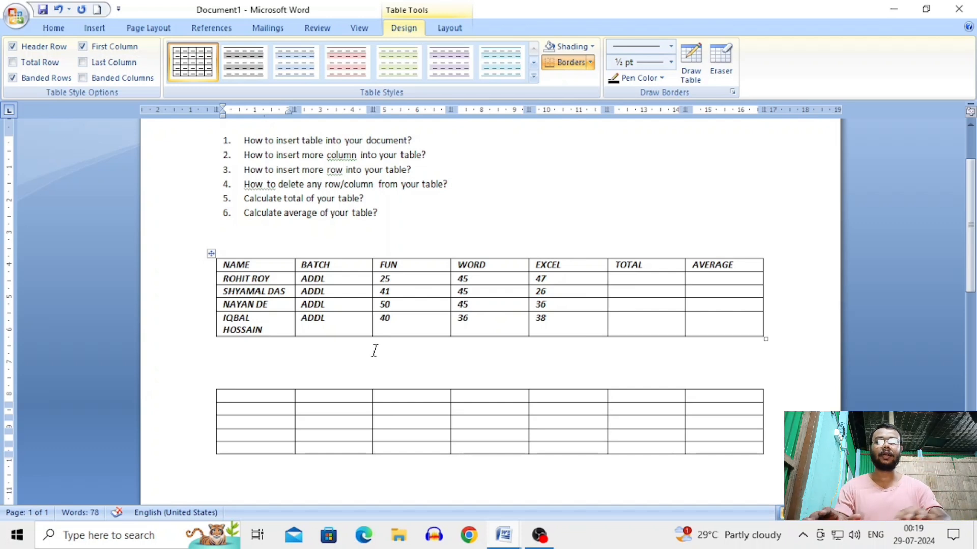
Type the header row: NAME, BATCH, FUN, WORD, EXCEL, TOTAL, AVERAGE
{"action": "type", "text": "NAME"}
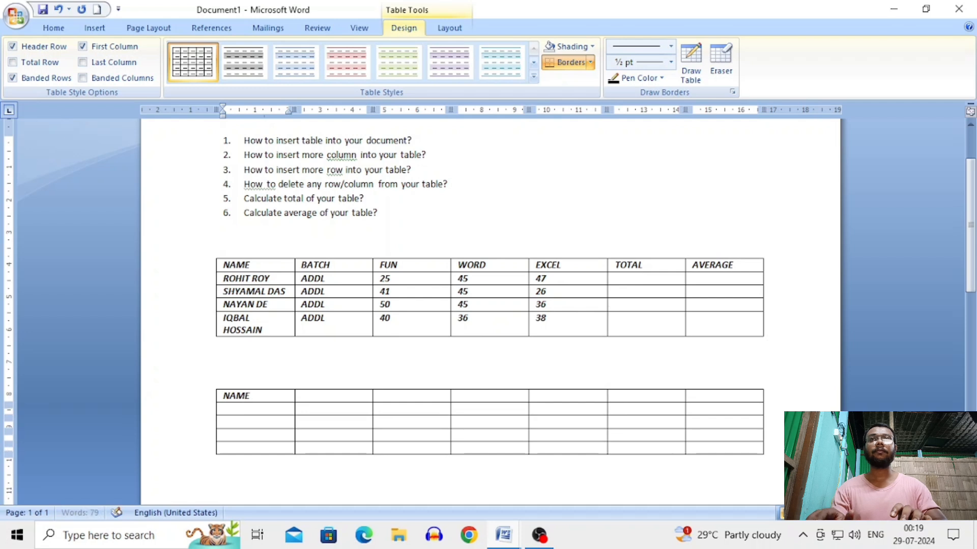
{"action": "key", "text": "Tab"}
{"action": "type", "text": "BATCH"}
{"action": "key", "text": "Tab"}
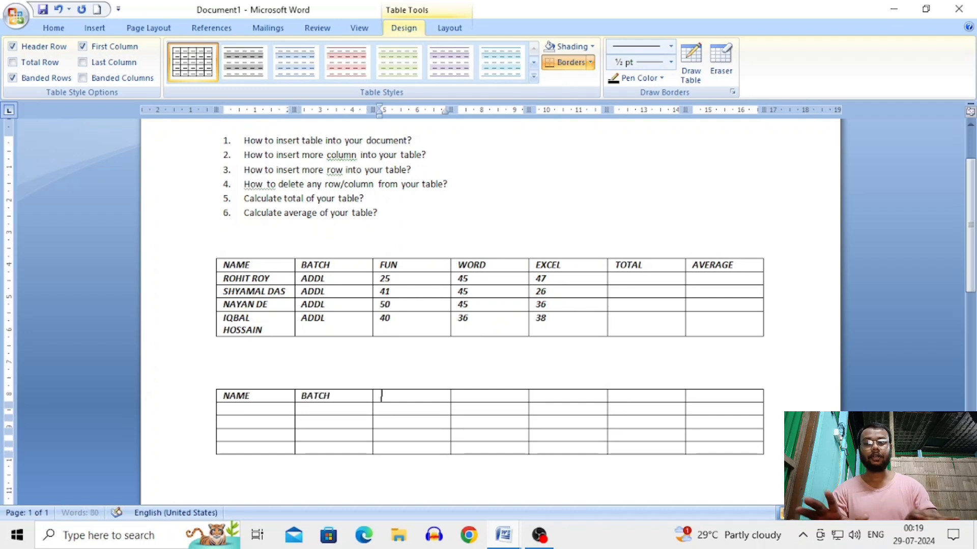
{"action": "type", "text": "FUN"}
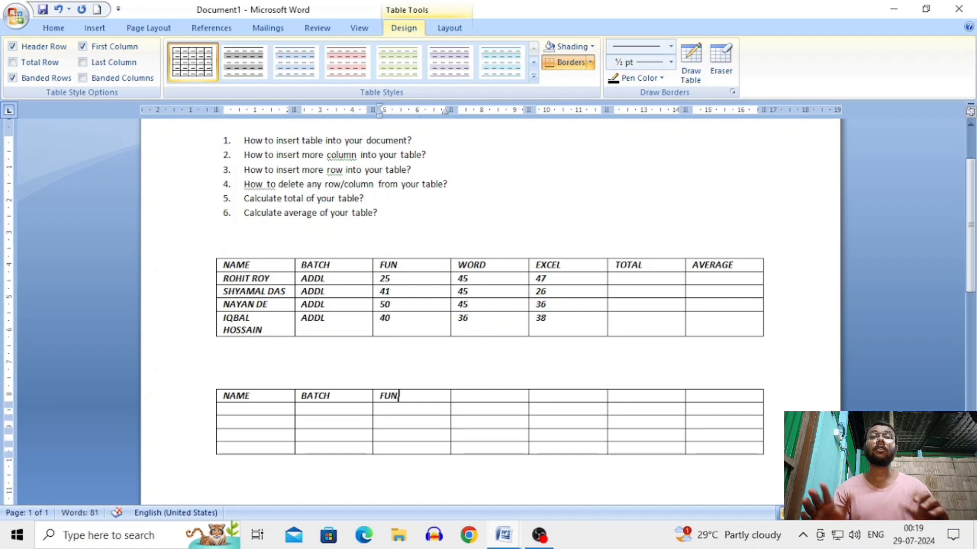
{"action": "key", "text": "Tab"}
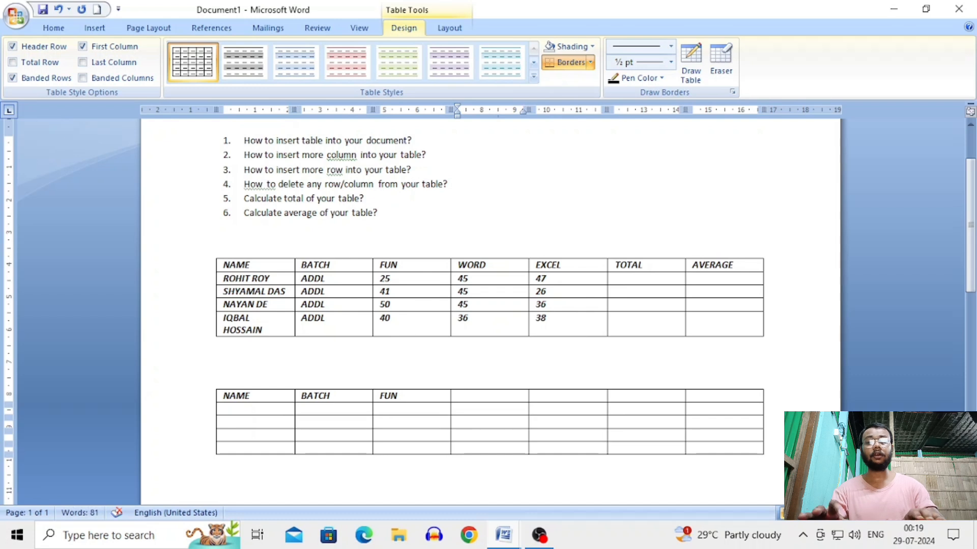
{"action": "type", "text": "WORD"}
{"action": "key", "text": "Tab"}
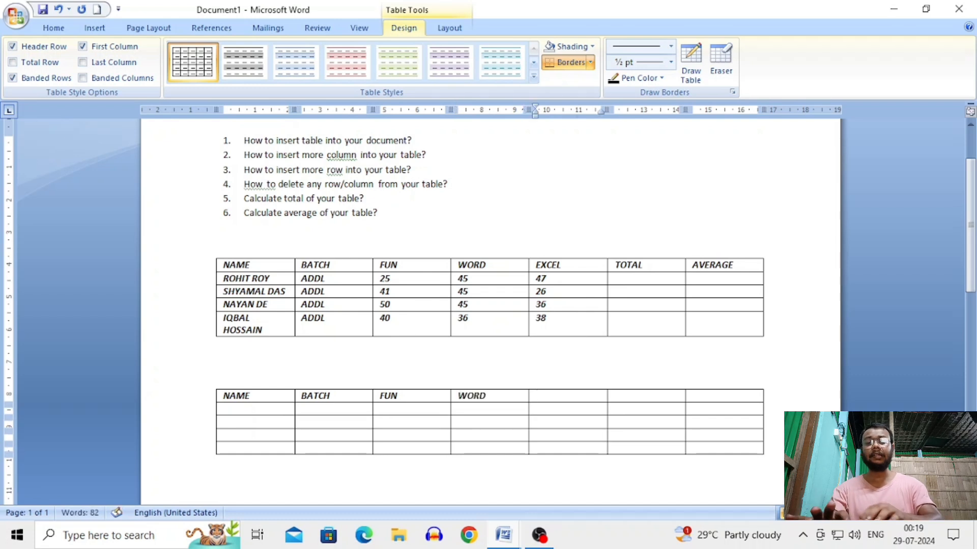
{"action": "type", "text": "EXCEL"}
{"action": "key", "text": "Tab"}
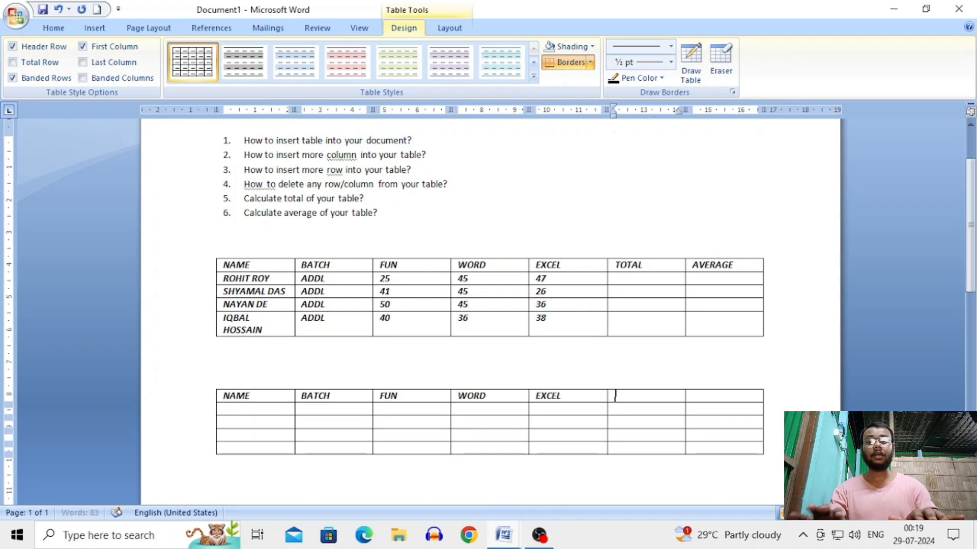
{"action": "type", "text": "TOTAL"}
{"action": "key", "text": "Tab"}
{"action": "type", "text": "AV"}
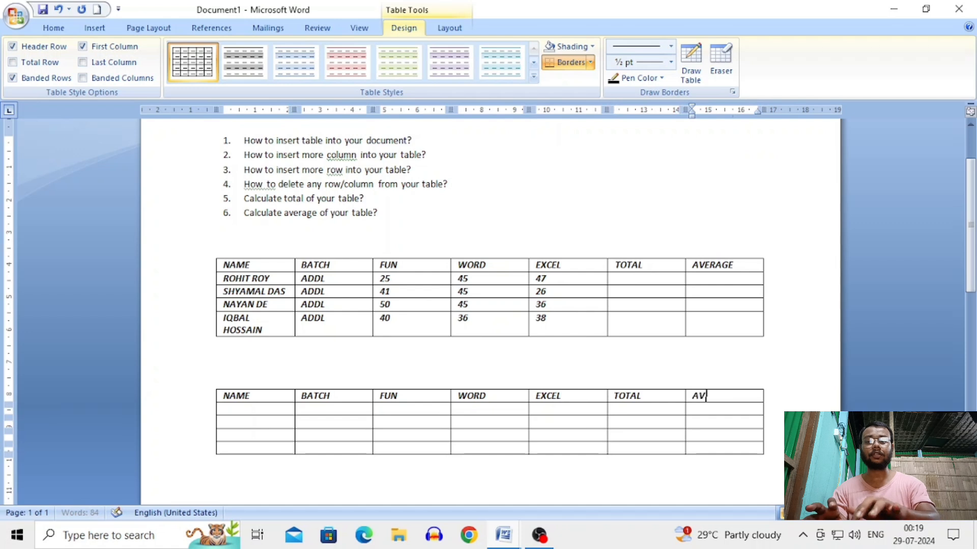
{"action": "type", "text": "ERAGE"}
Fill the first student's row with their name, batch ADDL and marks 25, 45, 47
{"action": "key", "text": "Down"}
{"action": "key", "text": "Left"}
{"action": "key", "text": "Left"}
{"action": "key", "text": "Left"}
{"action": "key", "text": "Left"}
{"action": "key", "text": "Left"}
{"action": "key", "text": "Left"}
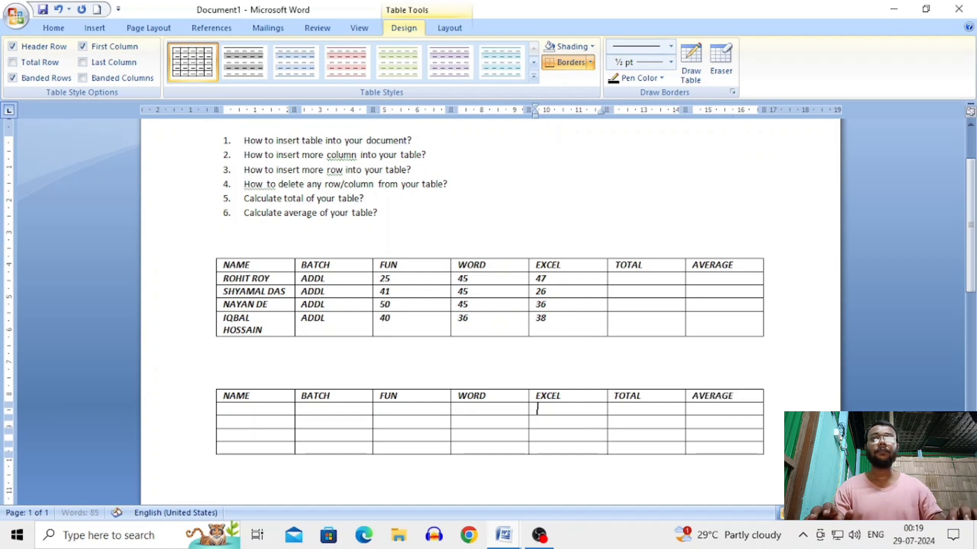
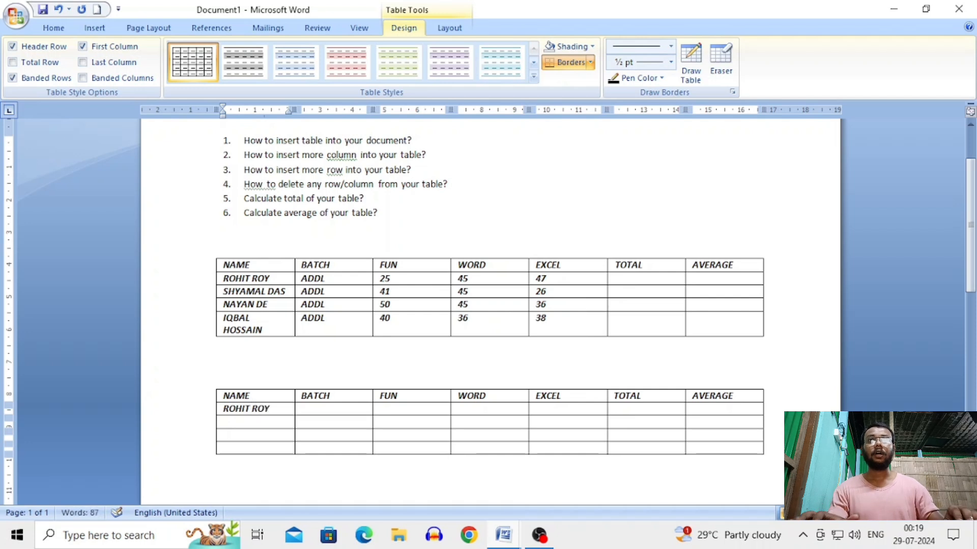
{"action": "key", "text": "Tab"}
{"action": "type", "text": "ADDL"}
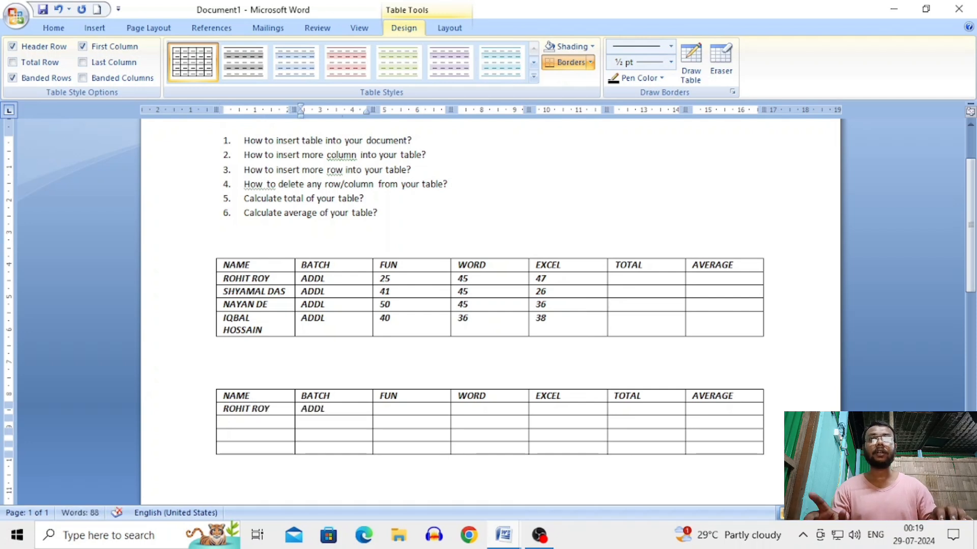
{"action": "key", "text": "Tab"}
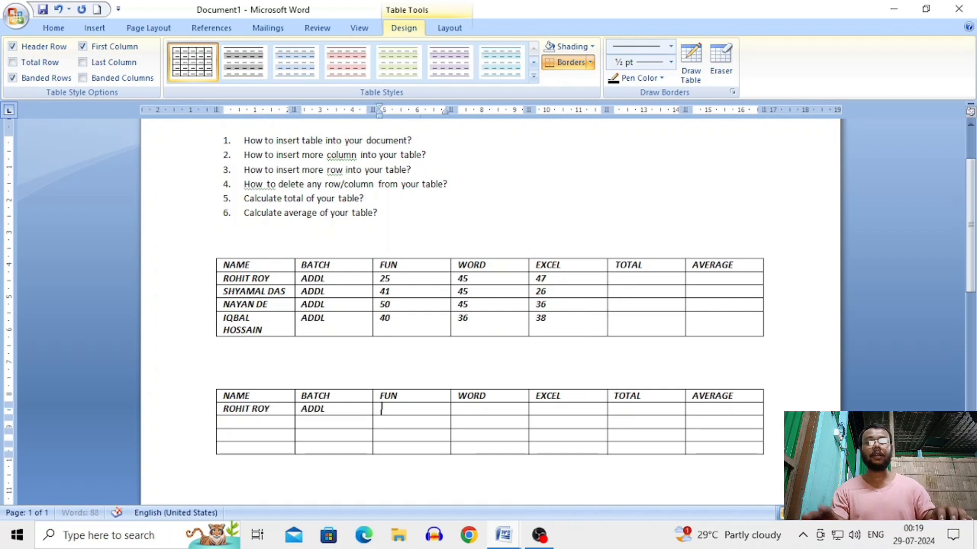
{"action": "type", "text": "25"}
{"action": "key", "text": "Tab"}
{"action": "type", "text": "45"}
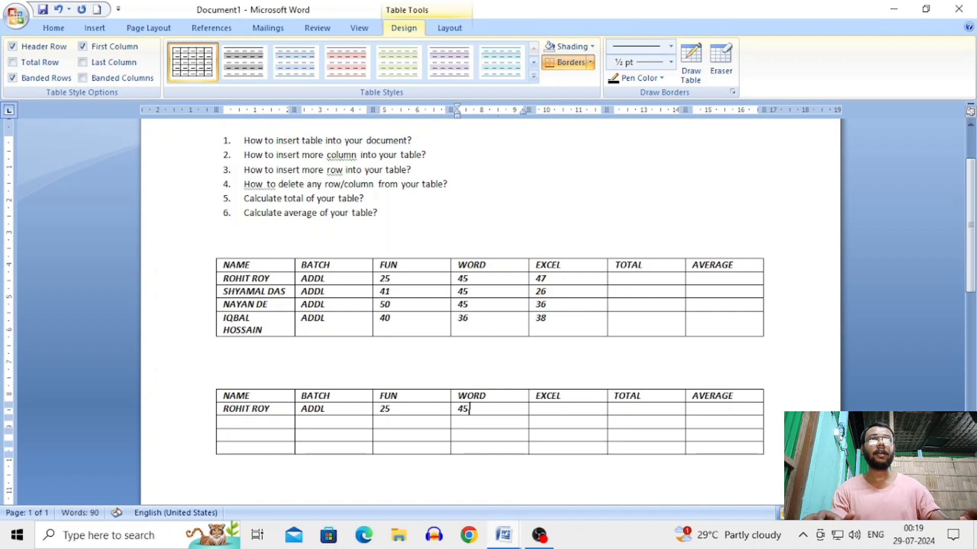
{"action": "key", "text": "Tab"}
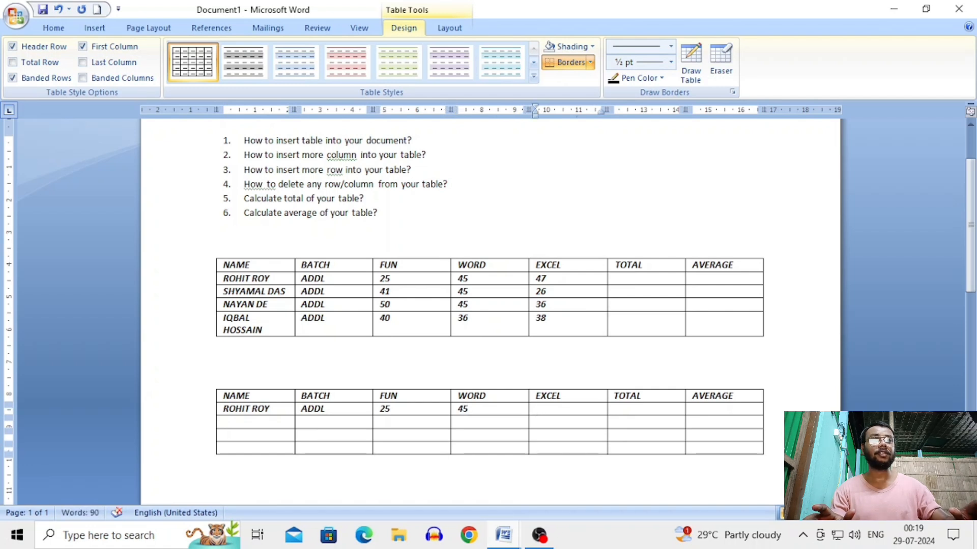
{"action": "type", "text": "47"}
Enter the second student's name, batch ADDL 41 and marks 45 and 26
{"action": "key", "text": "Down"}
{"action": "key", "text": "Left"}
{"action": "key", "text": "Left"}
{"action": "key", "text": "Left"}
{"action": "key", "text": "Left"}
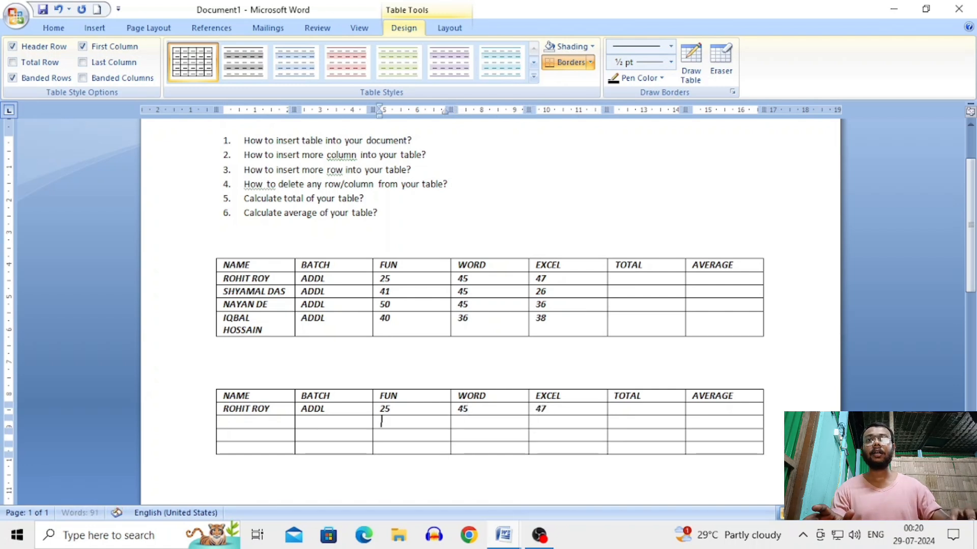
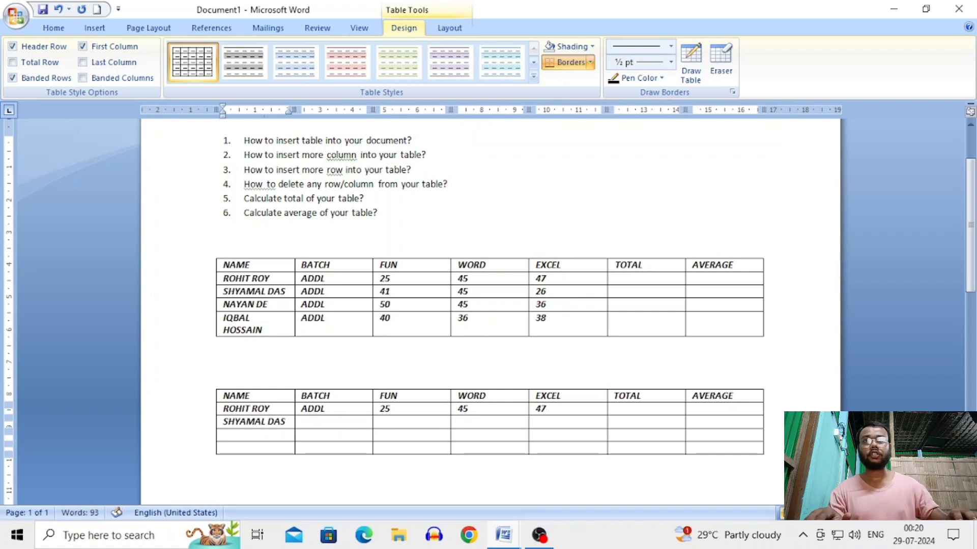
{"action": "key", "text": "Tab"}
{"action": "type", "text": "ADD"}
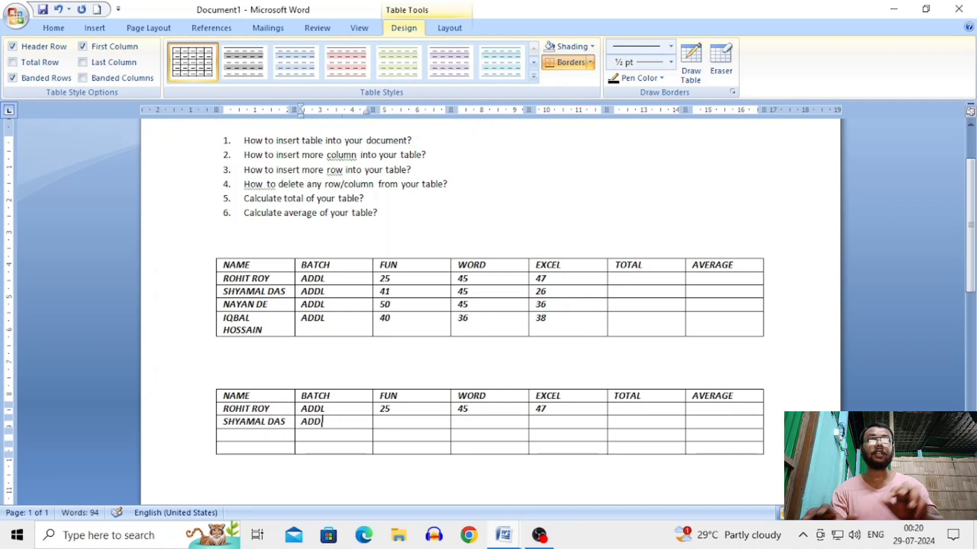
{"action": "type", "text": "L 41"}
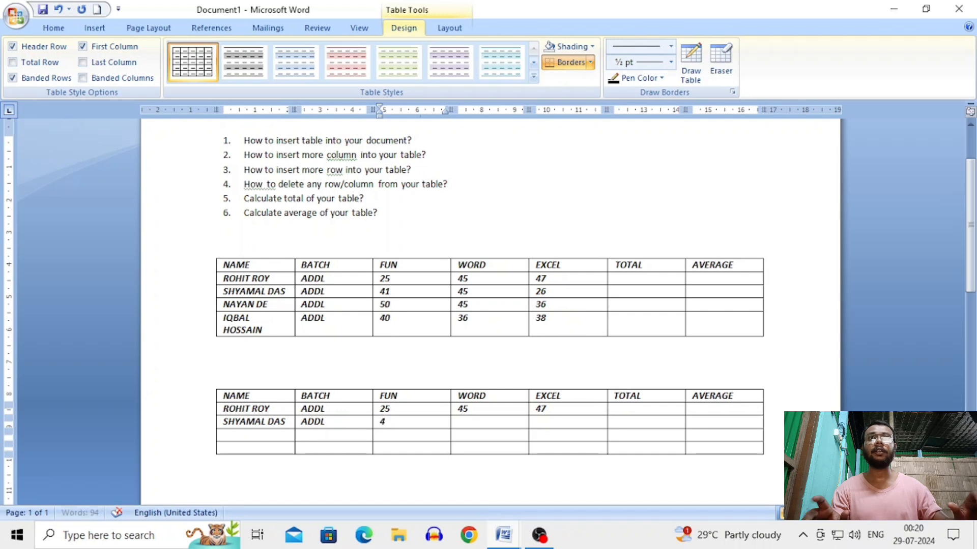
{"action": "key", "text": "Tab"}
{"action": "type", "text": "45"}
{"action": "key", "text": "Tab"}
{"action": "type", "text": "26"}
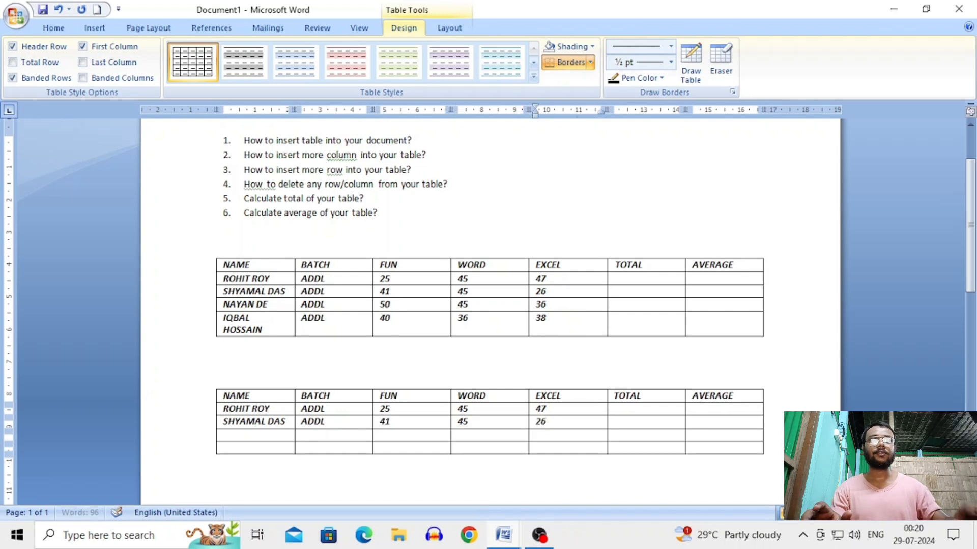
Enter the third student's name, batch ADDL and marks 50, 45, 36
{"action": "key", "text": "Down"}
{"action": "key", "text": "Left"}
{"action": "key", "text": "Left"}
{"action": "key", "text": "Left"}
{"action": "key", "text": "Left"}
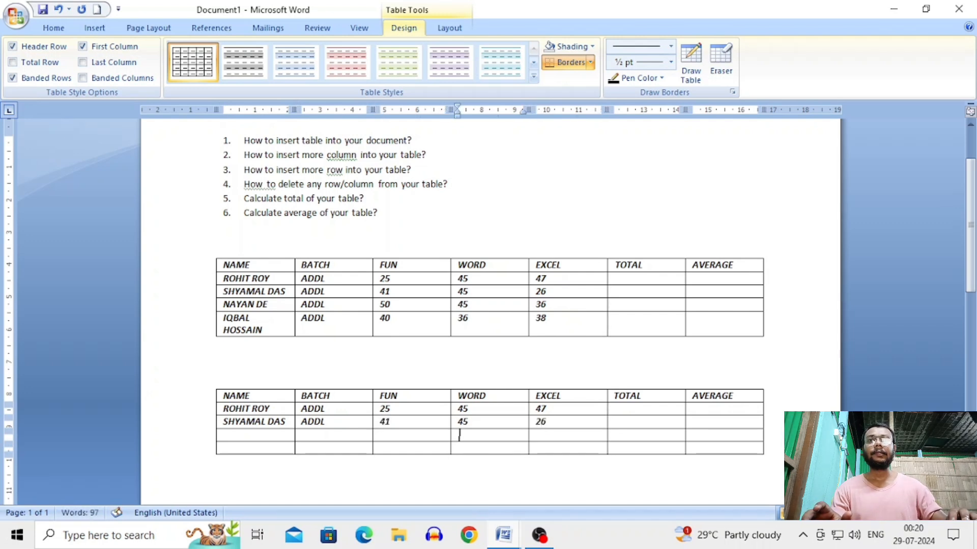
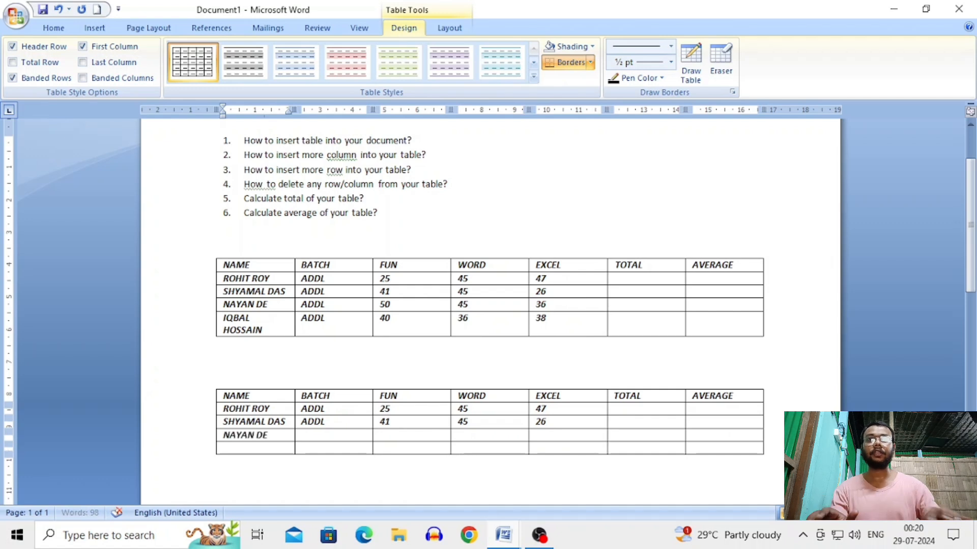
{"action": "key", "text": "Tab"}
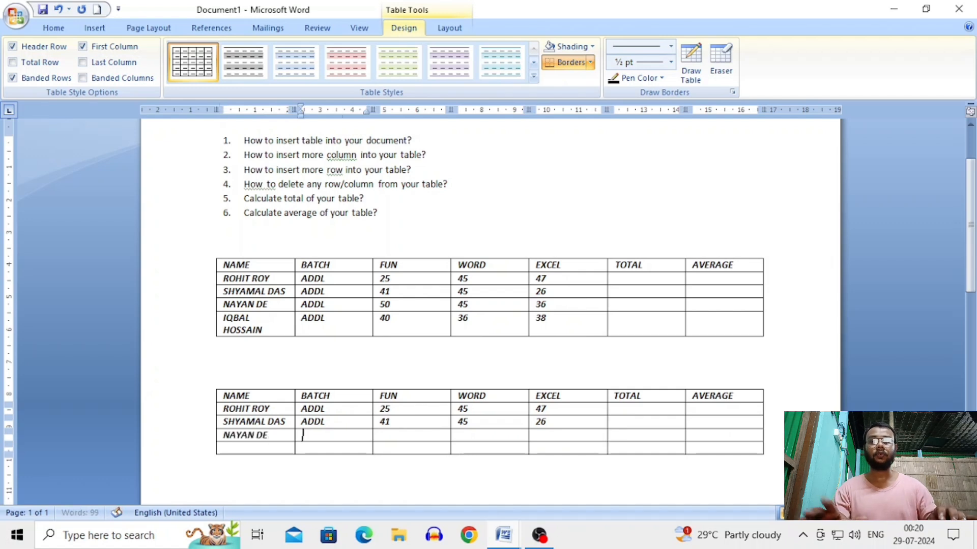
{"action": "type", "text": "ADDL"}
{"action": "key", "text": "Tab"}
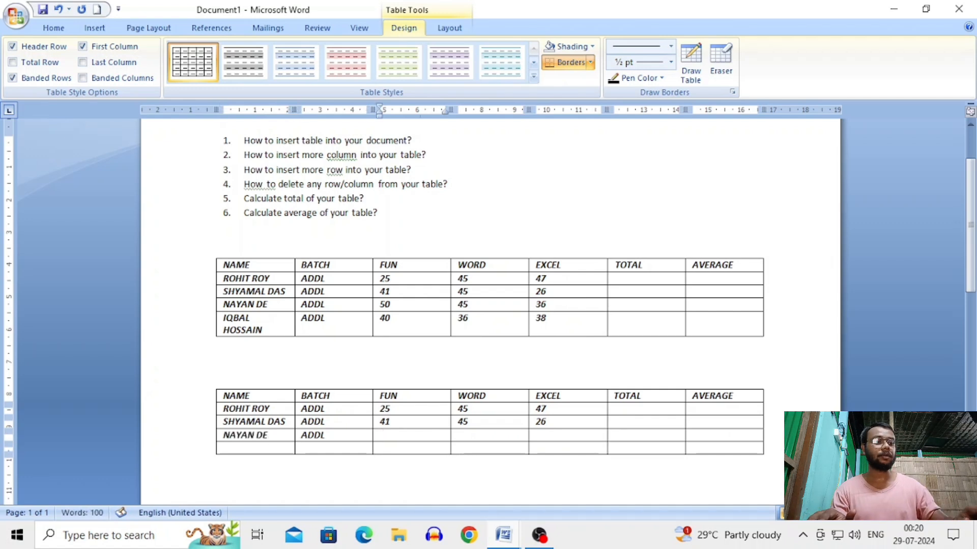
{"action": "type", "text": "50"}
{"action": "key", "text": "Tab"}
{"action": "type", "text": "5"}
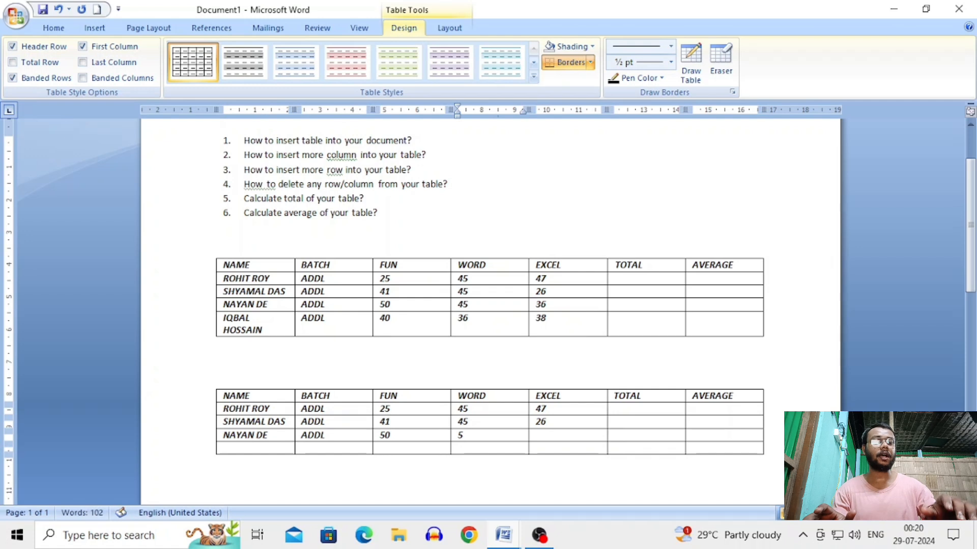
{"action": "key", "text": "BackSpace"}
{"action": "type", "text": "45"}
{"action": "key", "text": "Tab"}
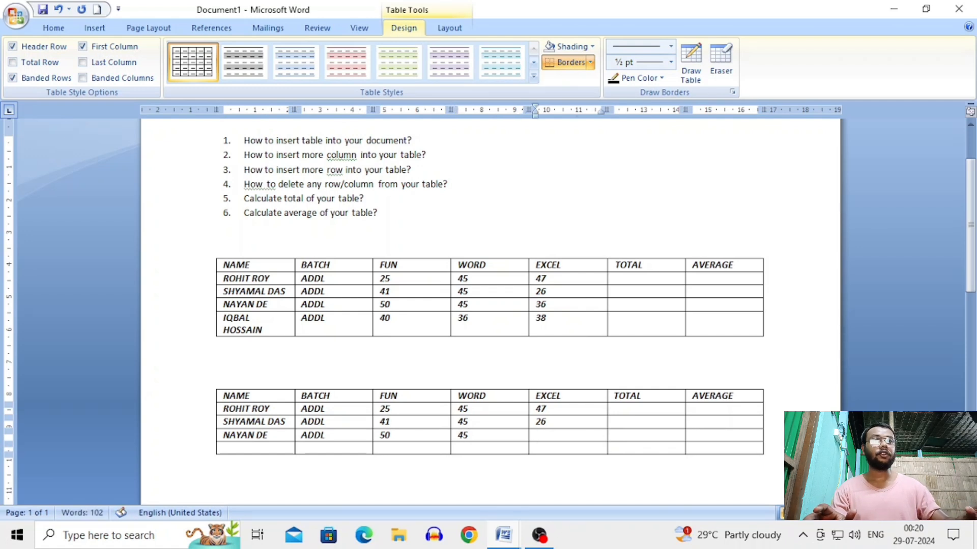
{"action": "type", "text": "36"}
Enter the last student's name, batch ADDL and marks 45, 36, 38
{"action": "key", "text": "Down"}
{"action": "key", "text": "Left"}
{"action": "key", "text": "Left"}
{"action": "key", "text": "Left"}
{"action": "key", "text": "Left"}
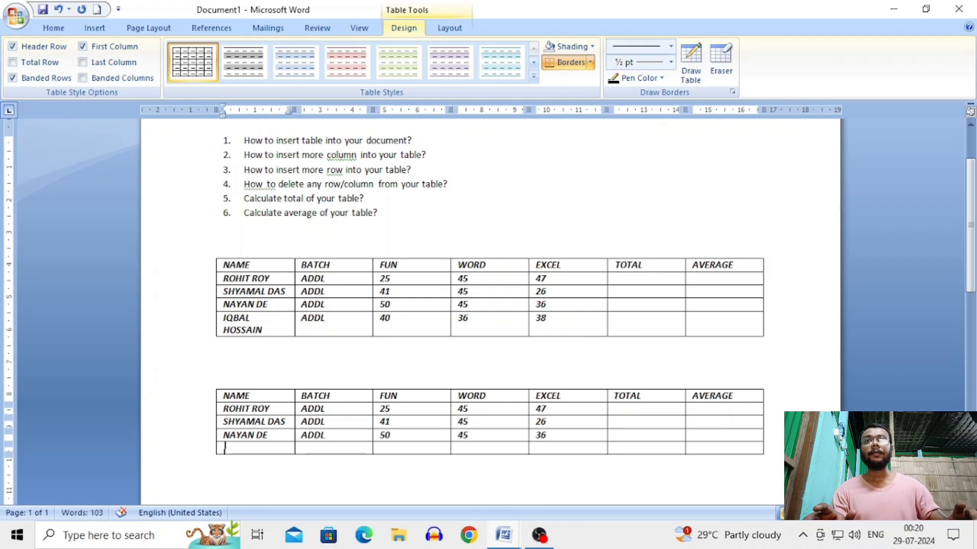
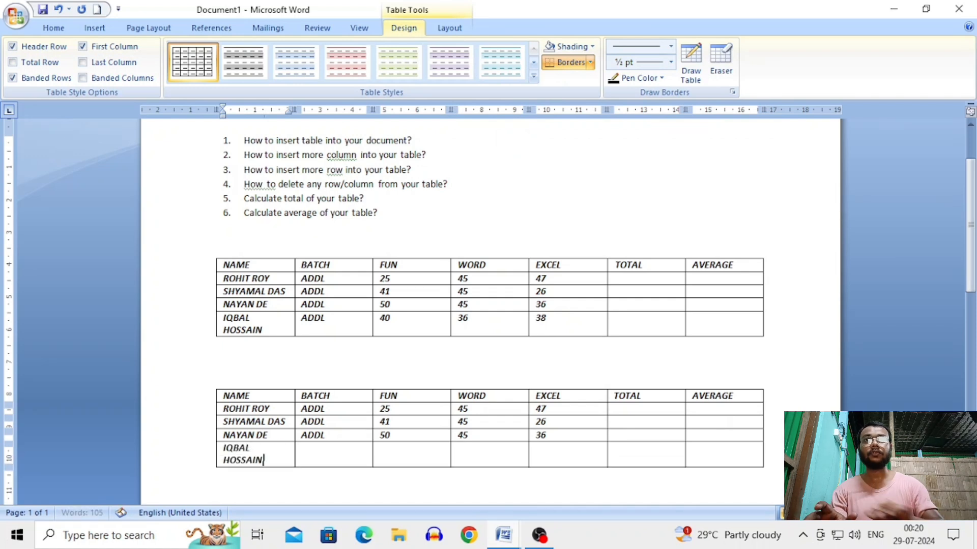
{"action": "key", "text": "Tab"}
{"action": "type", "text": "ADDL"}
{"action": "key", "text": "Tab"}
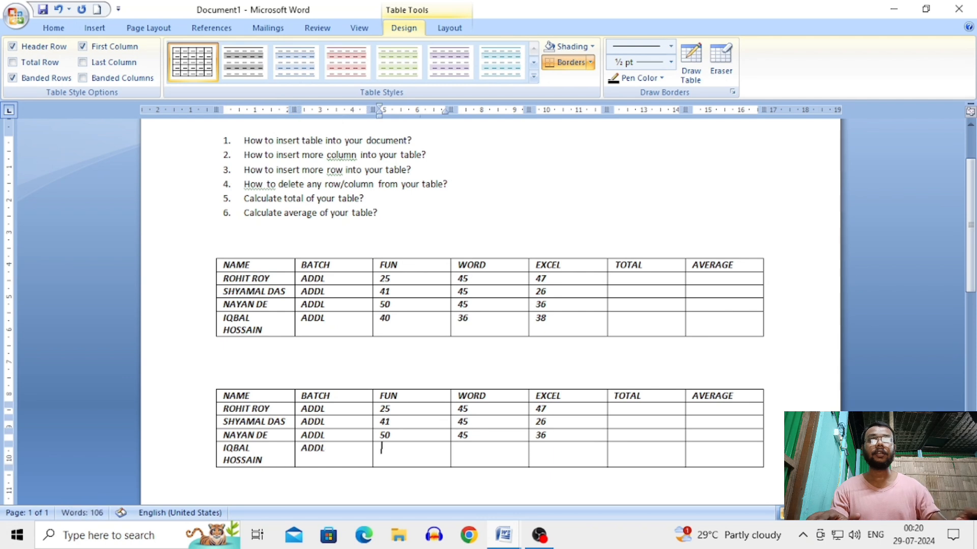
{"action": "type", "text": "45"}
{"action": "key", "text": "Tab"}
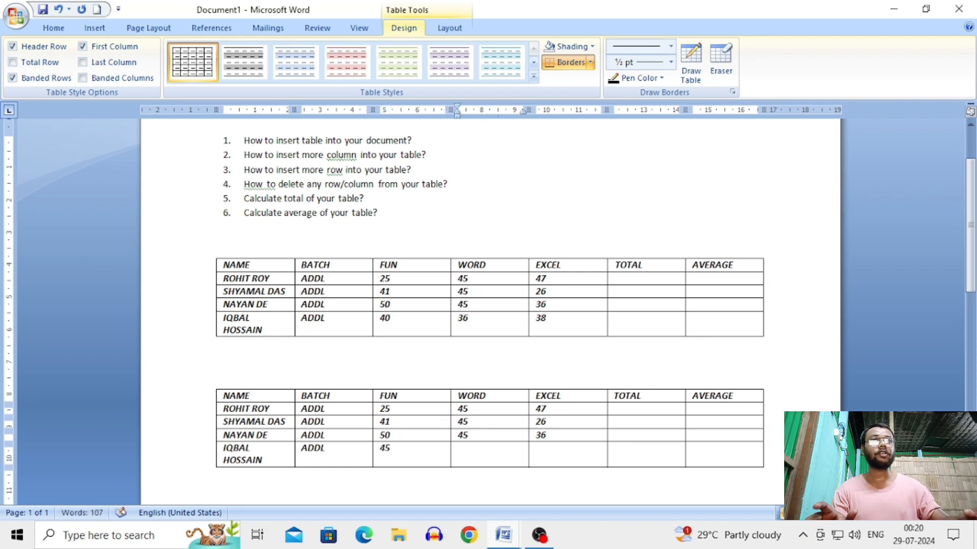
{"action": "type", "text": "36"}
{"action": "key", "text": "Tab"}
{"action": "type", "text": "38"}
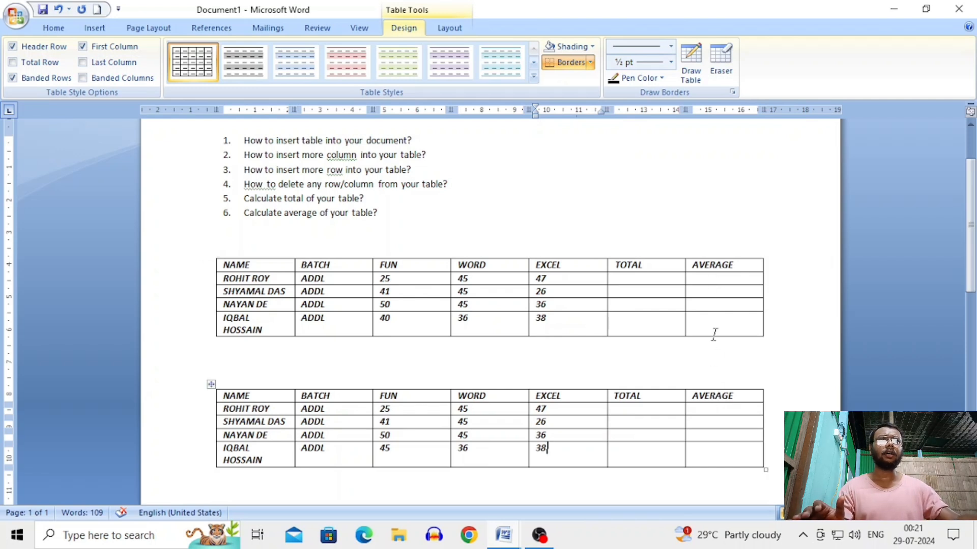
Select the first student's AVERAGE cell and bring up the table Layout tools
{"action": "left_click", "coordinate": [719, 408]}
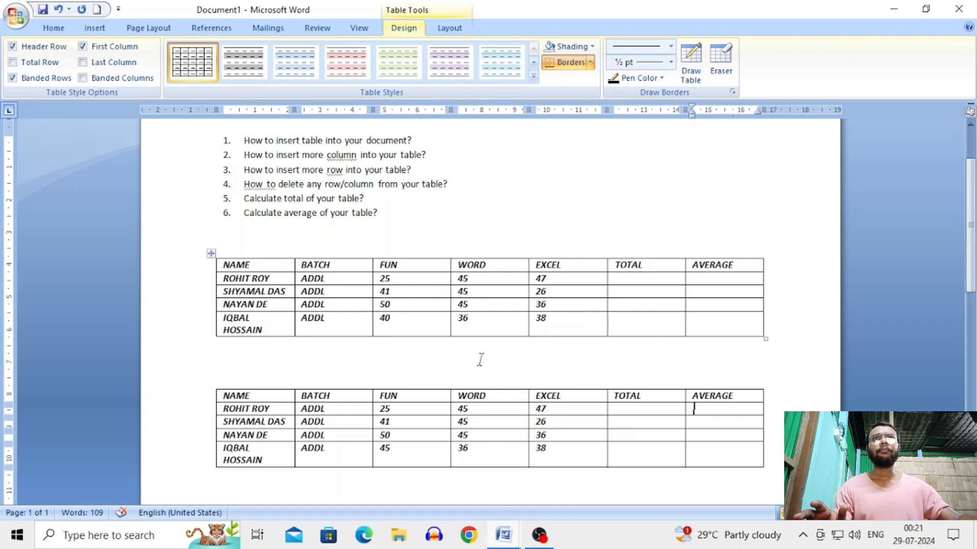
{"action": "left_click", "coordinate": [450, 30]}
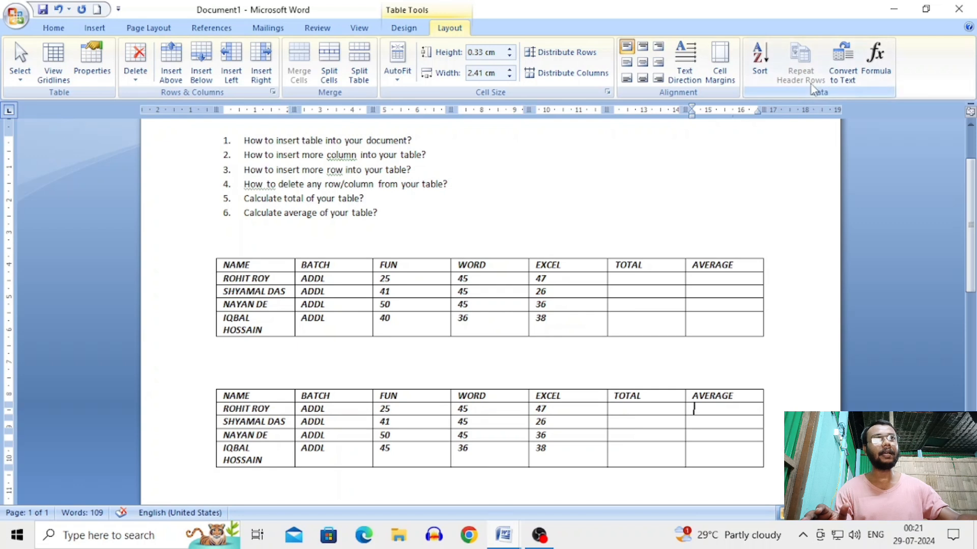
Insert an =AVERAGE(LEFT) formula in the first student's AVERAGE cell, giving 39
{"action": "left_click", "coordinate": [874, 82]}
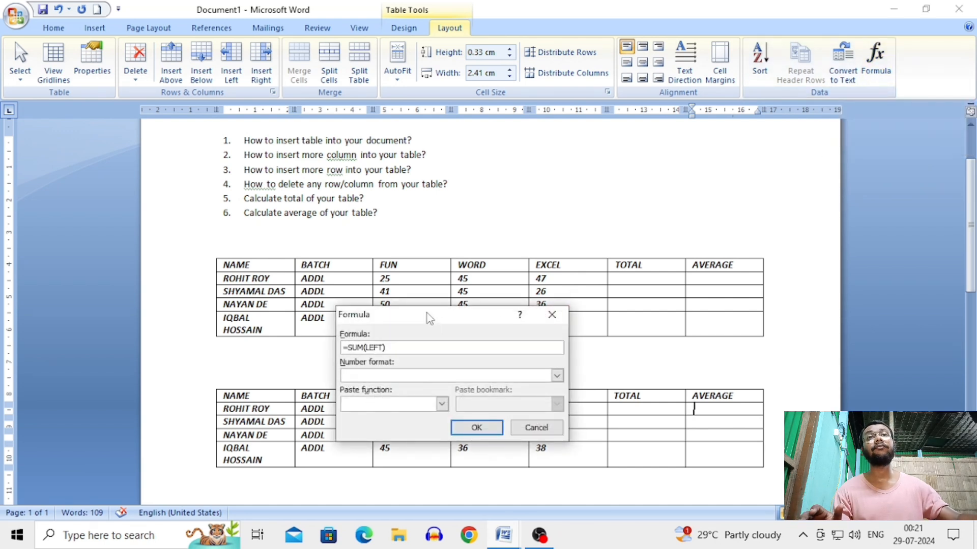
{"action": "left_click_drag", "start_coordinate": [426, 313], "coordinate": [477, 171]}
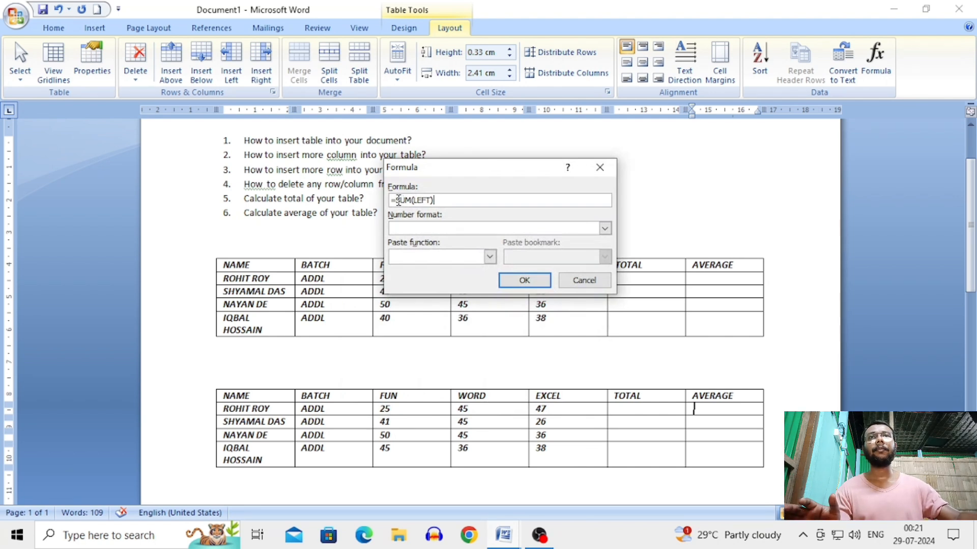
{"action": "left_click_drag", "start_coordinate": [398, 200], "coordinate": [432, 201]}
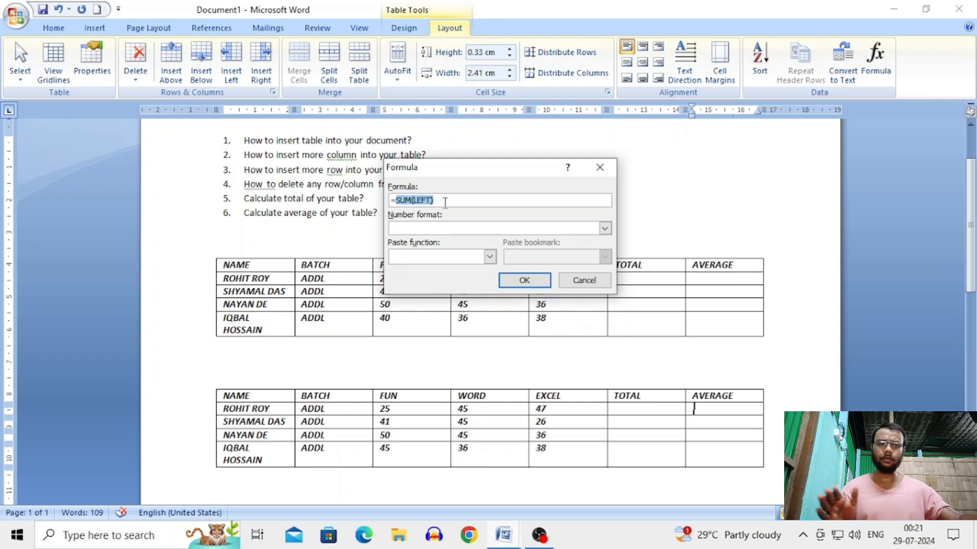
{"action": "key", "text": "BackSpace"}
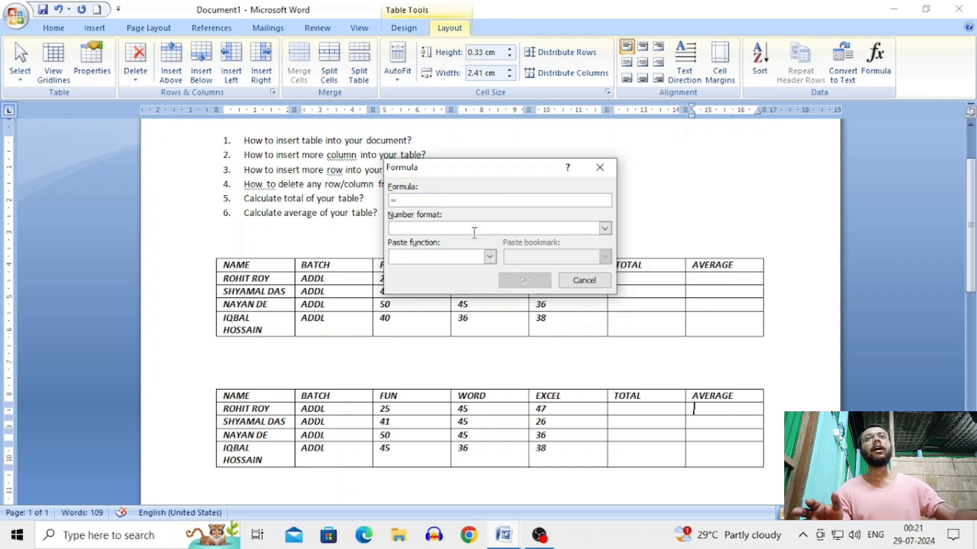
{"action": "left_click", "coordinate": [488, 258]}
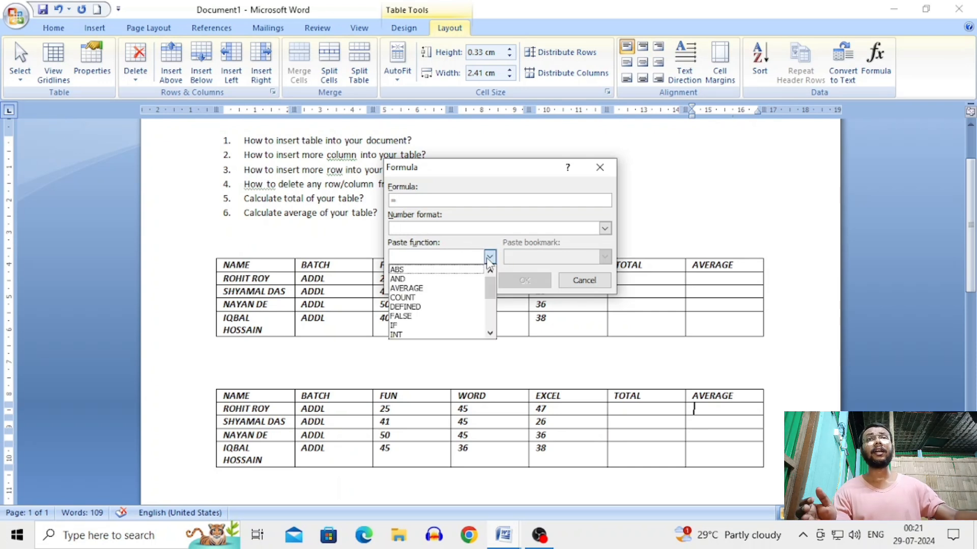
{"action": "left_click", "coordinate": [464, 289]}
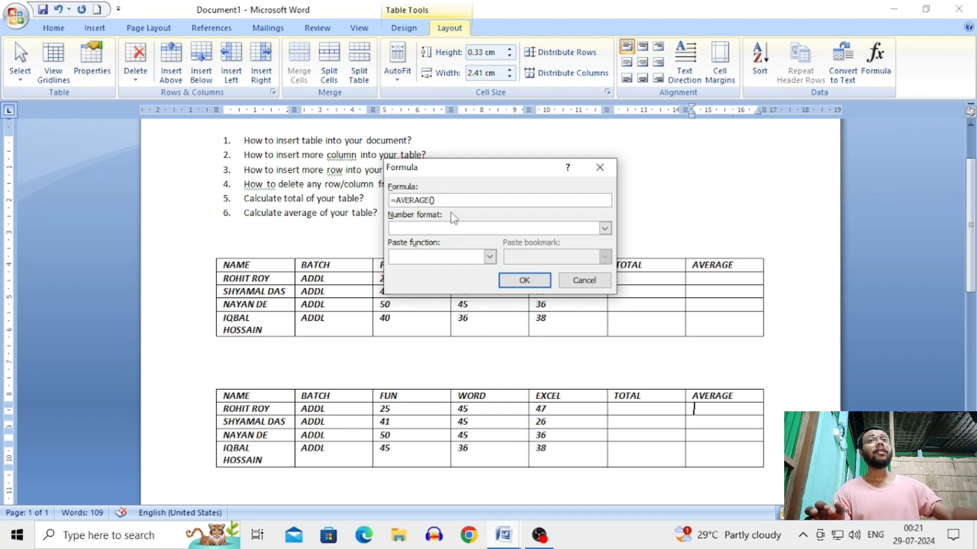
{"action": "left_click_drag", "start_coordinate": [459, 166], "coordinate": [463, 152]}
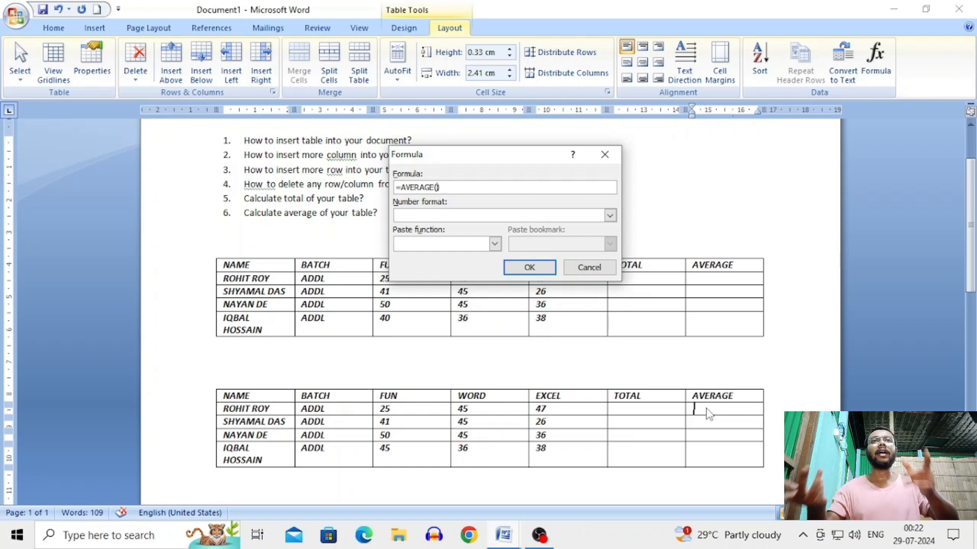
{"action": "type", "text": "LEFT"}
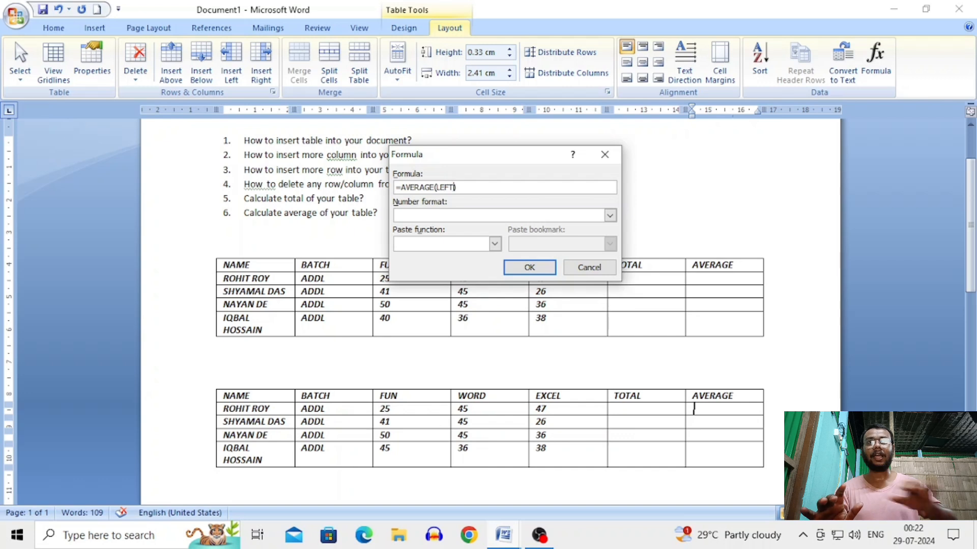
{"action": "left_click", "coordinate": [517, 266]}
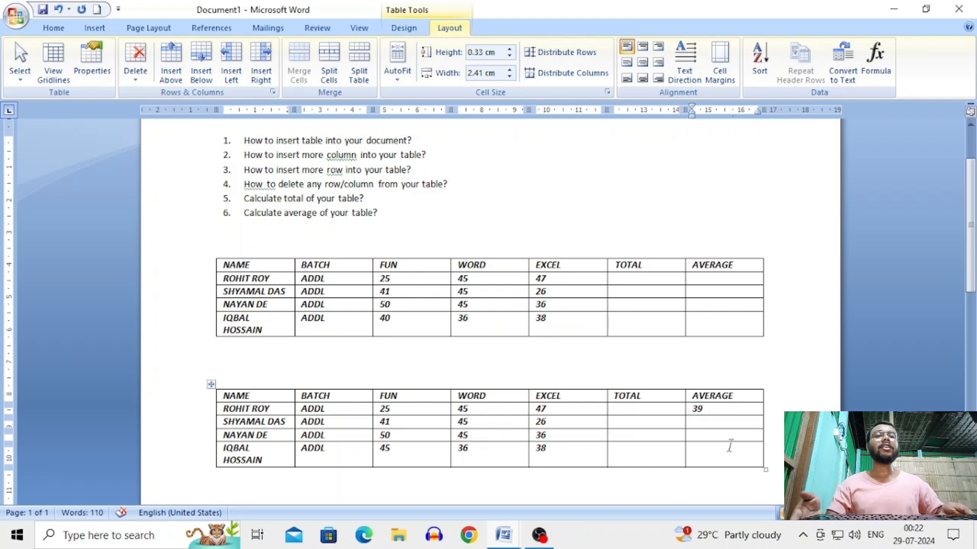
Repeat the AVERAGE formula down the column for the other three students: 37.33, 43.67, 39.67
{"action": "key", "text": "Down"}
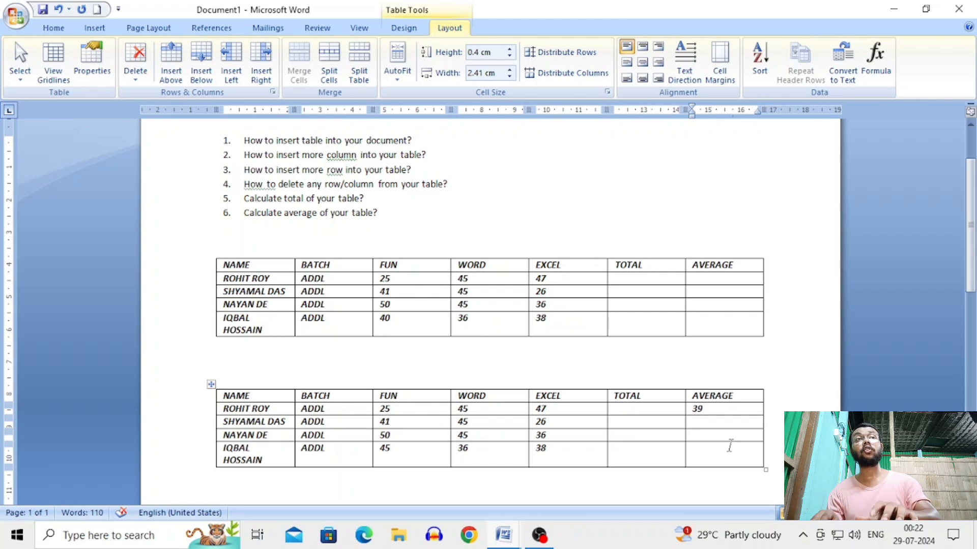
{"action": "key", "text": "F4"}
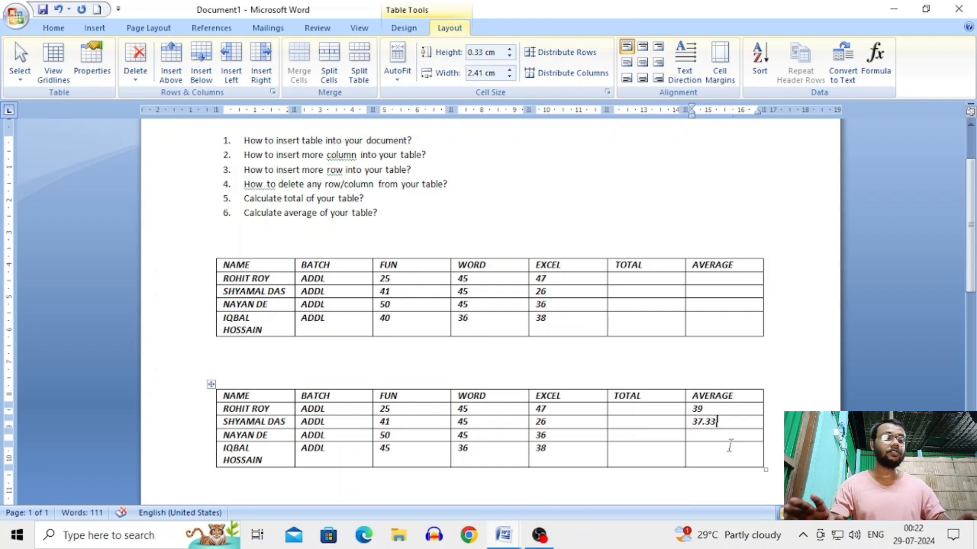
{"action": "key", "text": "Down"}
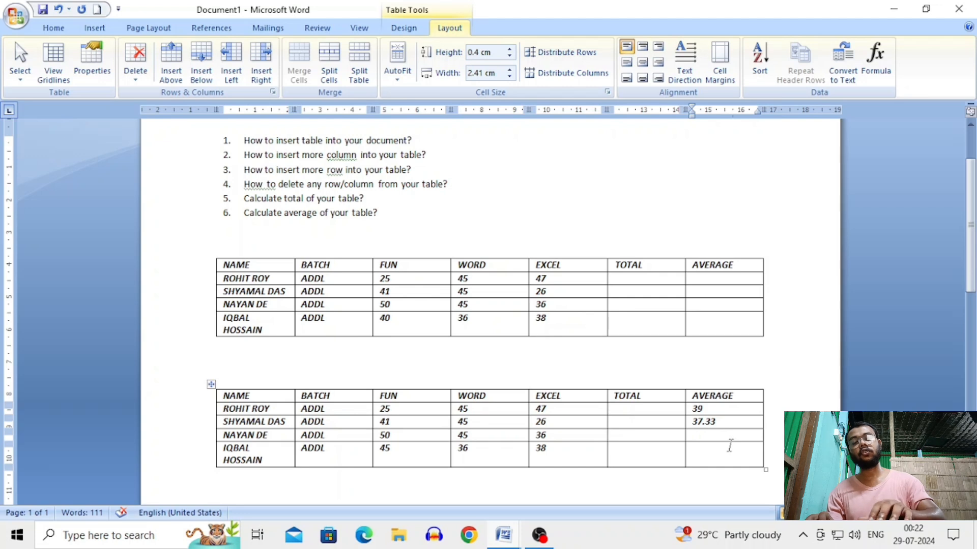
{"action": "key", "text": "F4"}
{"action": "key", "text": "Down"}
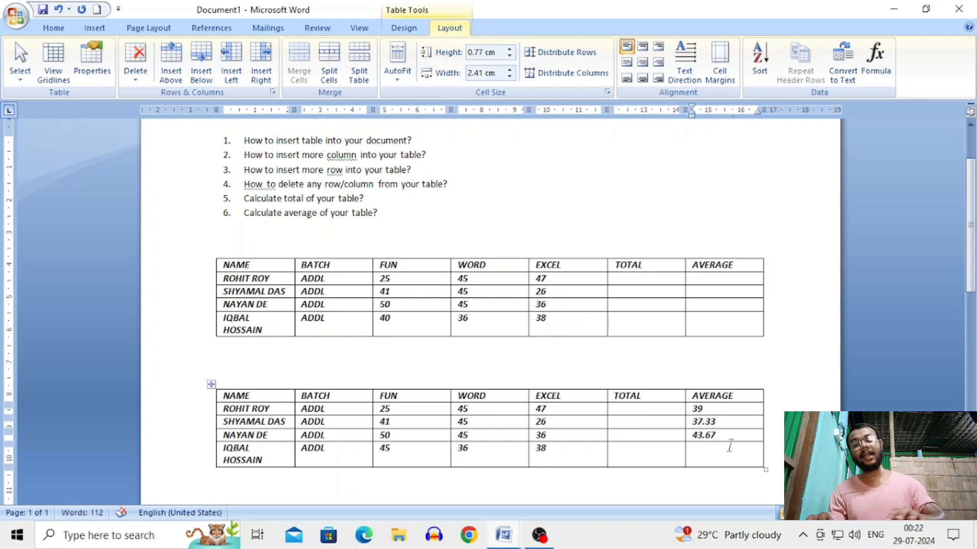
{"action": "key", "text": "F4"}
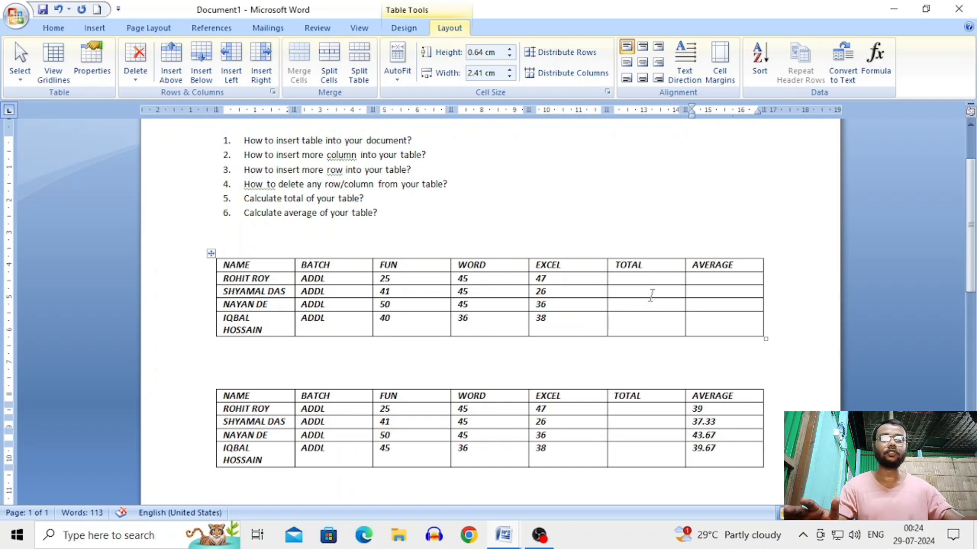
Total each student's marks with =SUM(LEFT), repeated down the column: 117, 112, 131, 119
{"action": "left_click", "coordinate": [644, 411]}
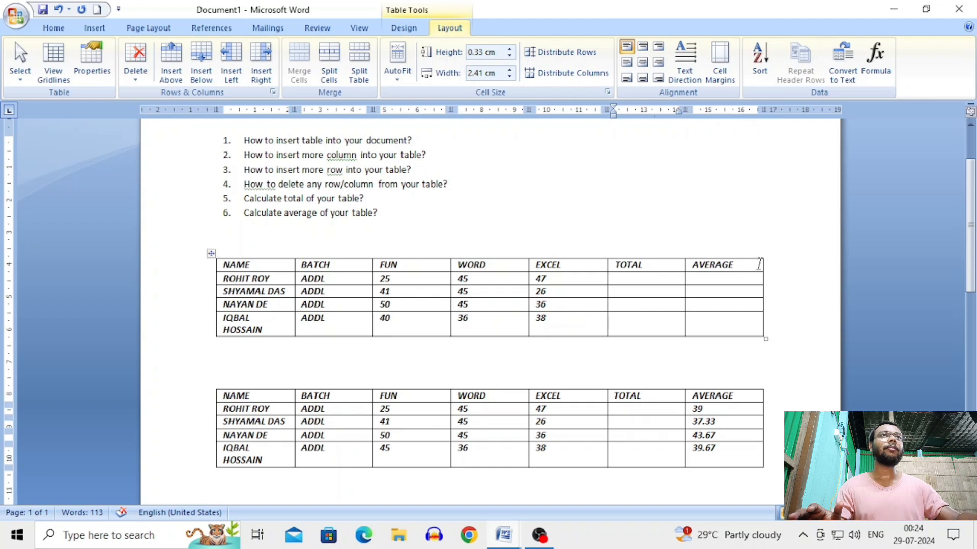
{"action": "left_click", "coordinate": [876, 76]}
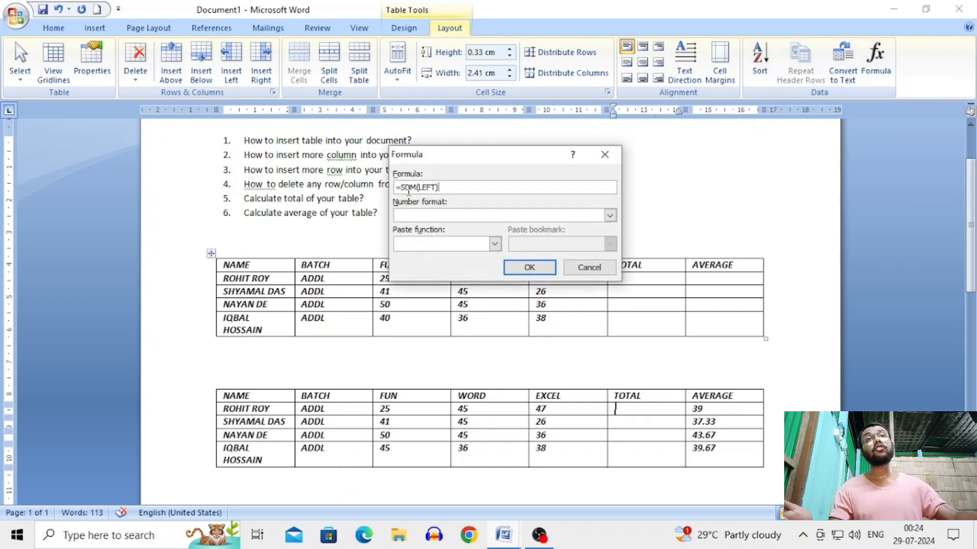
{"action": "left_click_drag", "start_coordinate": [459, 158], "coordinate": [469, 135]}
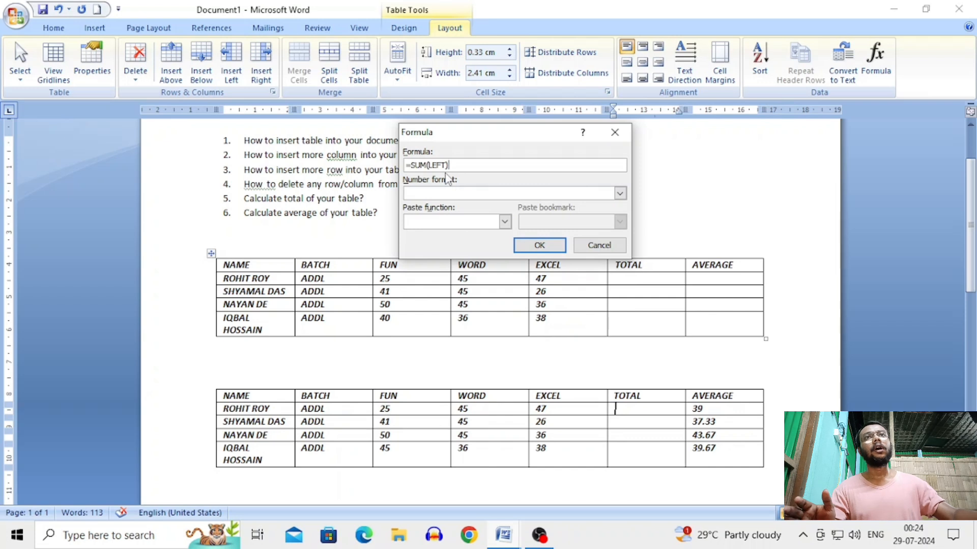
{"action": "left_click", "coordinate": [541, 245]}
{"action": "key", "text": "Down"}
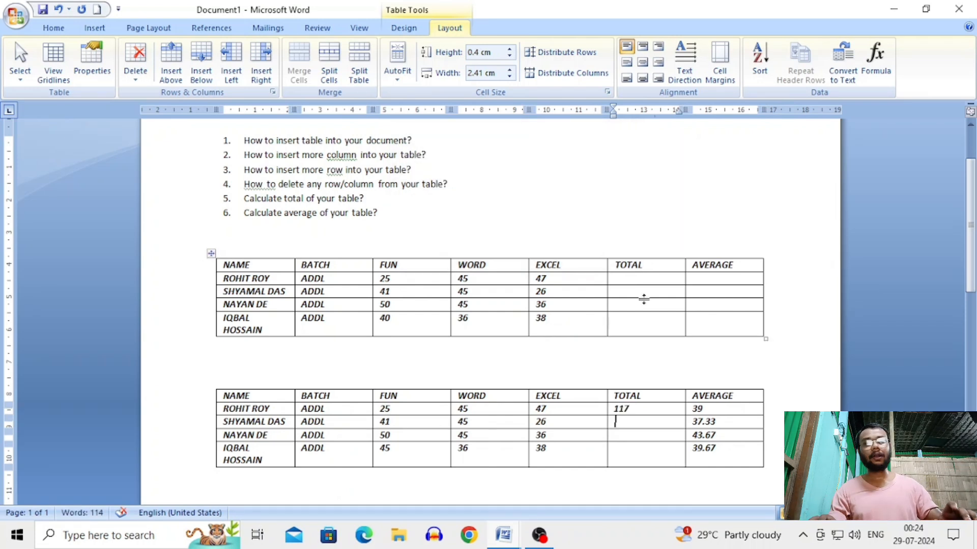
{"action": "key", "text": "F4"}
{"action": "key", "text": "Down"}
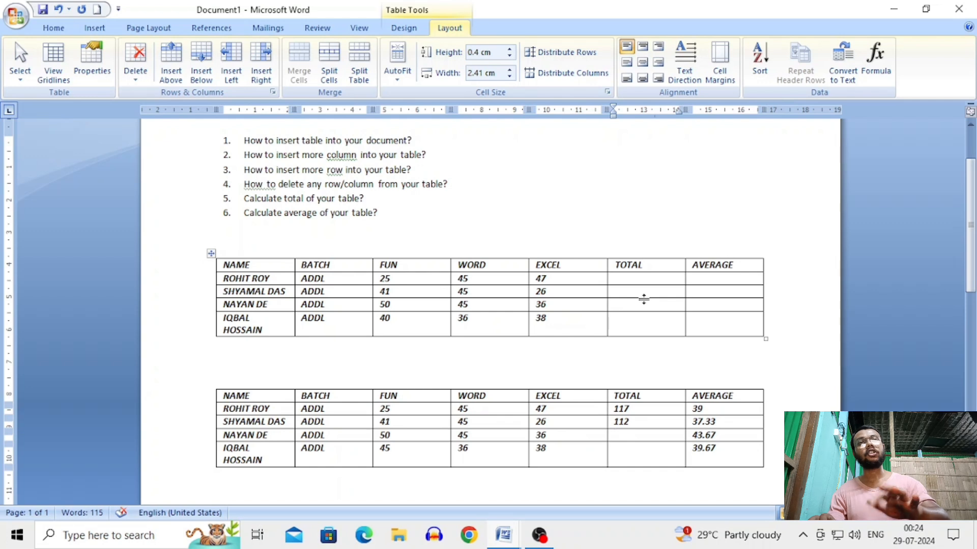
{"action": "key", "text": "F4"}
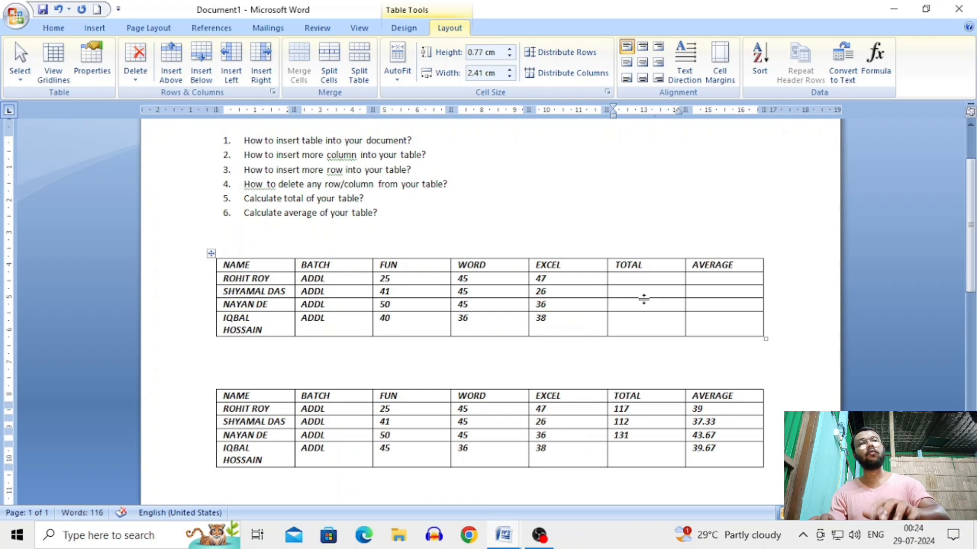
{"action": "key", "text": "Down"}
{"action": "key", "text": "F4"}
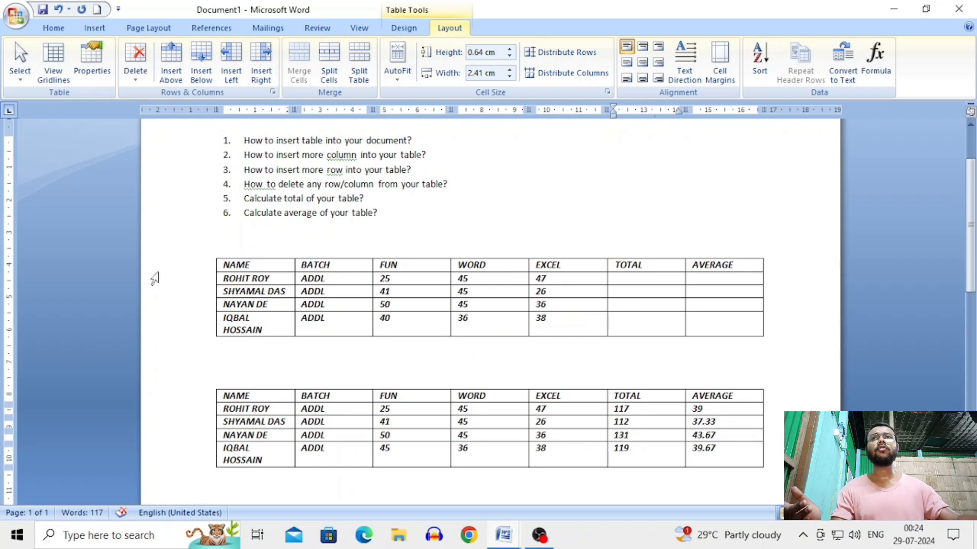
Clear the upper, uncalculated copy of the marks table and delete it entirely
{"action": "left_click", "coordinate": [219, 262]}
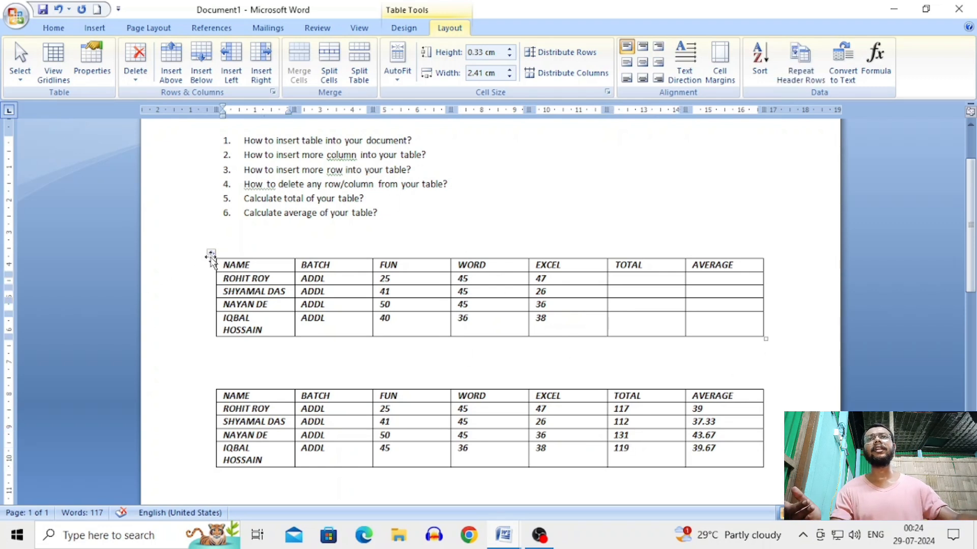
{"action": "left_click", "coordinate": [210, 255]}
{"action": "key", "text": "Delete"}
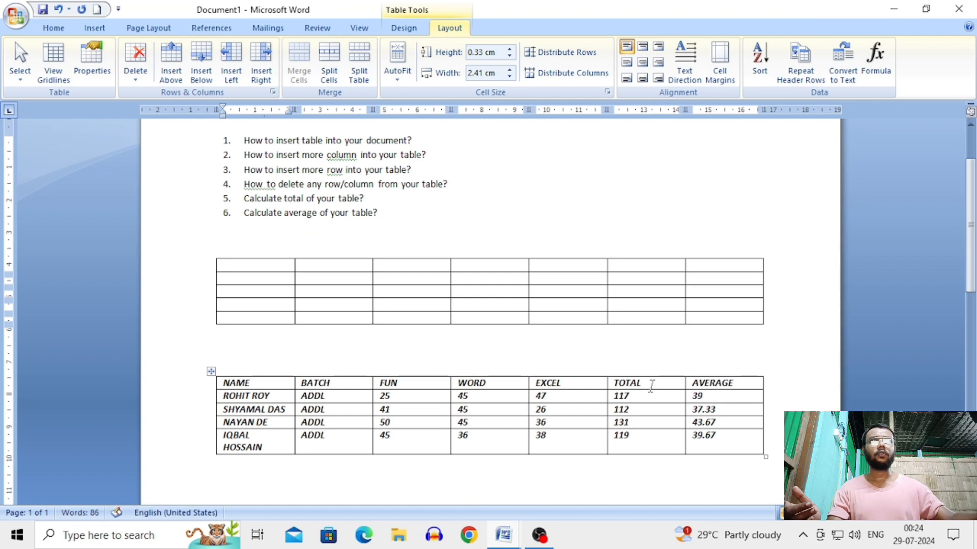
{"action": "left_click", "coordinate": [446, 336]}
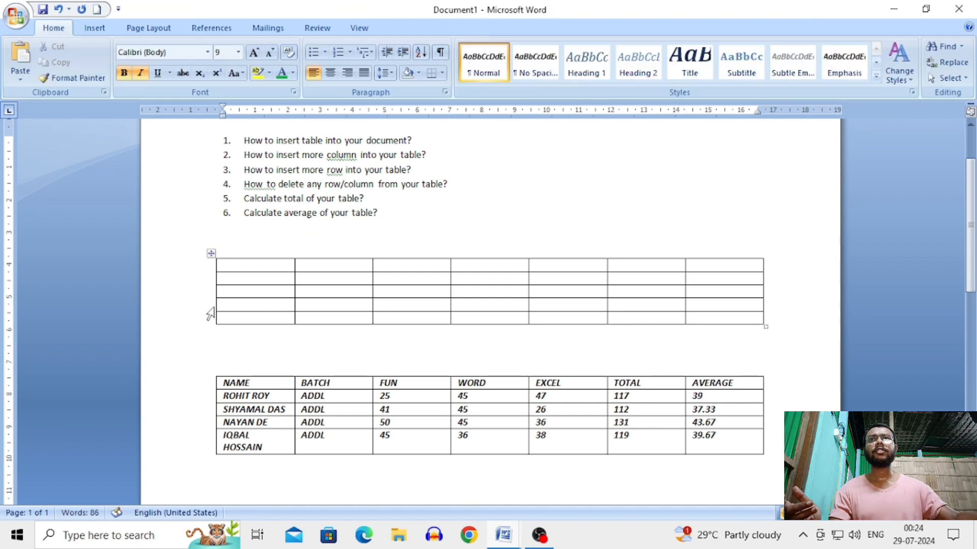
{"action": "left_click", "coordinate": [210, 255]}
{"action": "key", "text": "Delete"}
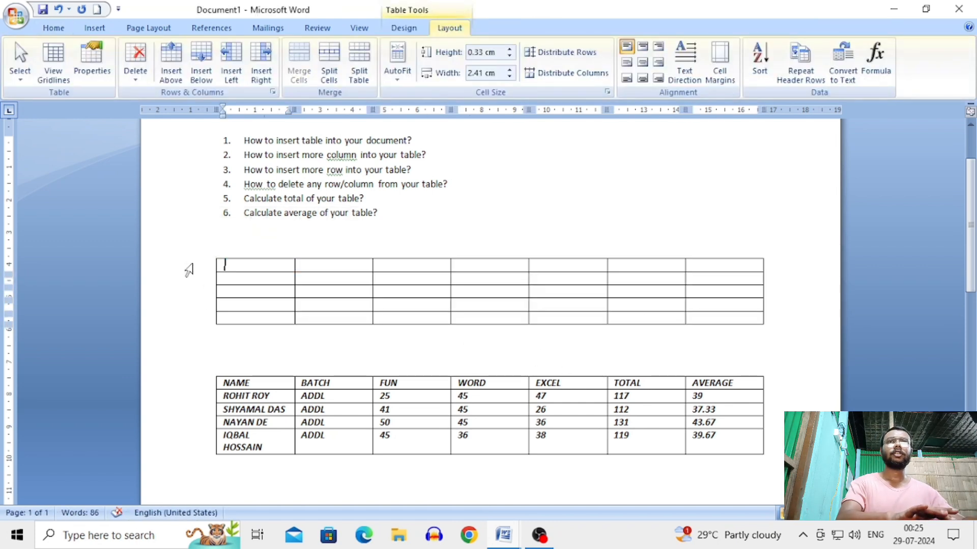
{"action": "left_click_drag", "start_coordinate": [188, 270], "coordinate": [312, 331]}
{"action": "key", "text": "BackSpace"}
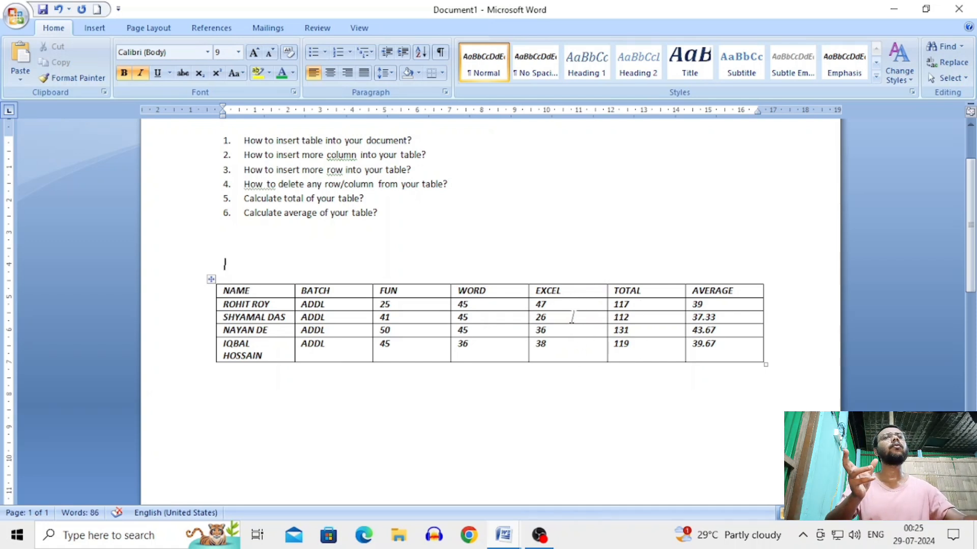
Place the cursor in the EXCEL column of the marks table
{"action": "left_click", "coordinate": [571, 319]}
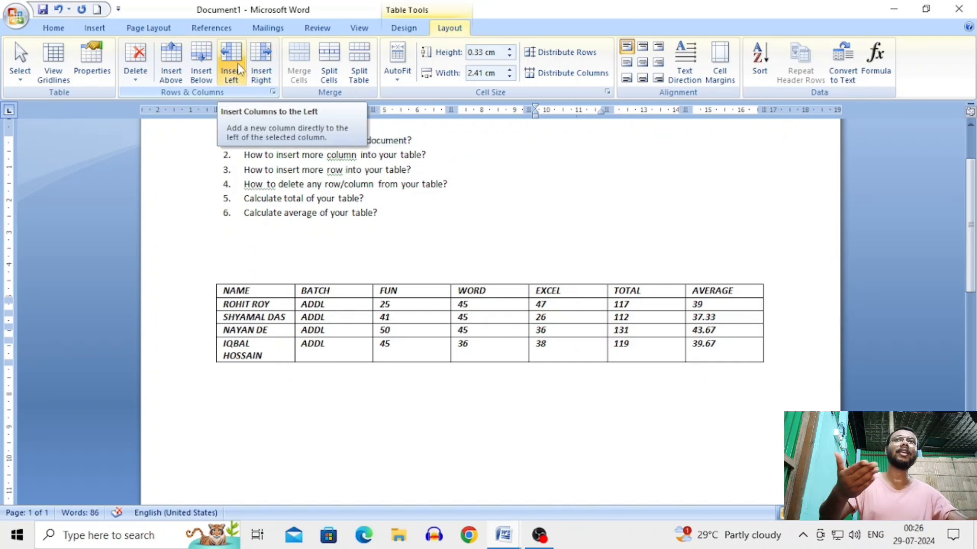
Insert a column to the right of EXCEL and give it the header ACCESS
{"action": "left_click", "coordinate": [261, 67]}
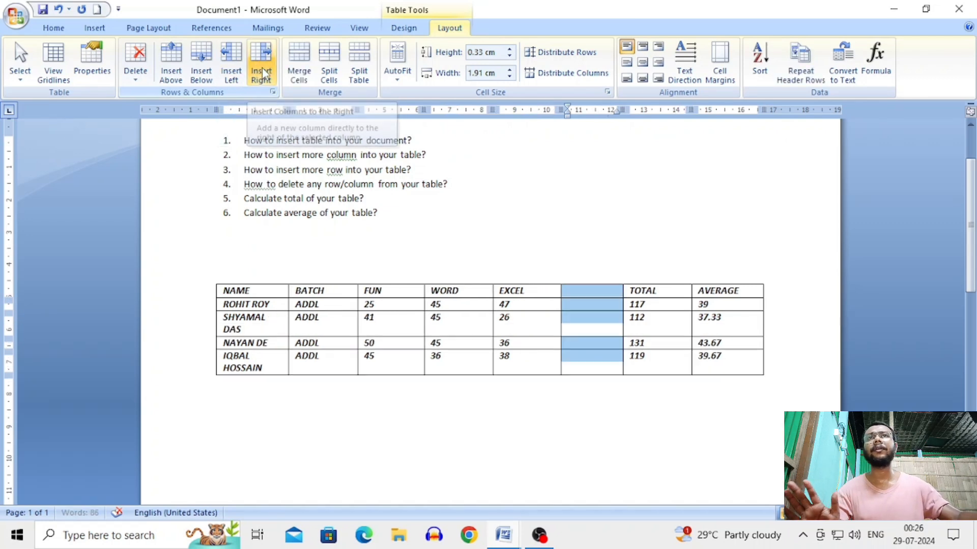
{"action": "left_click", "coordinate": [614, 289]}
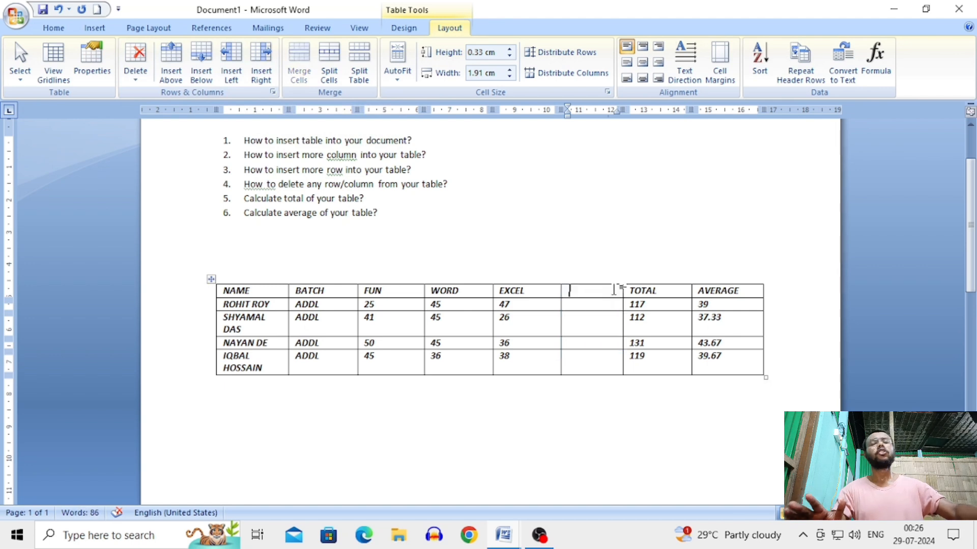
{"action": "type", "text": "ACCES"}
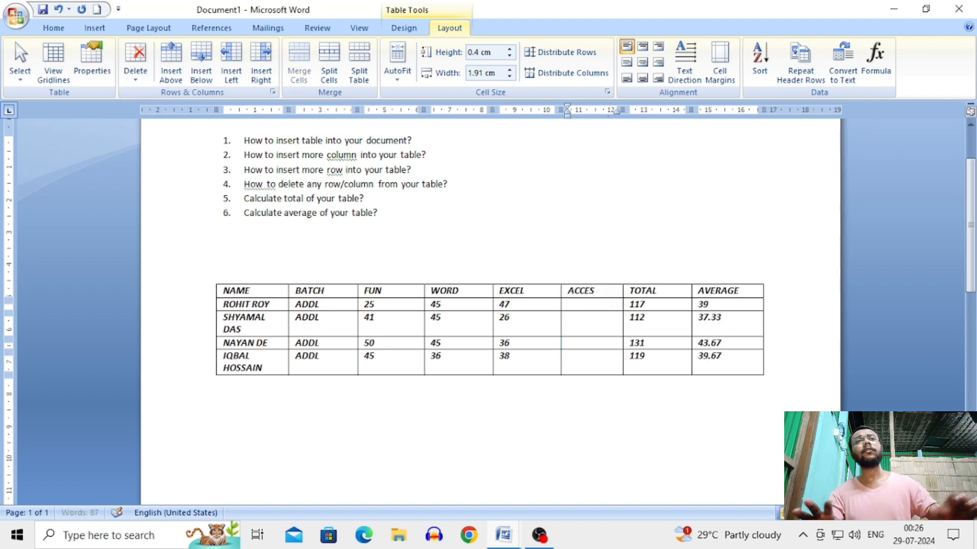
{"action": "type", "text": "S"}
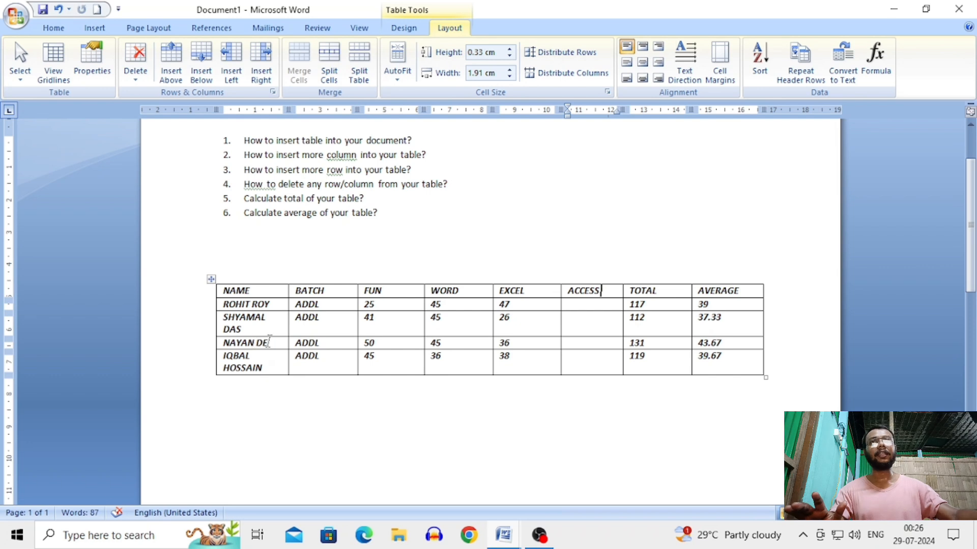
{"action": "left_click", "coordinate": [477, 356]}
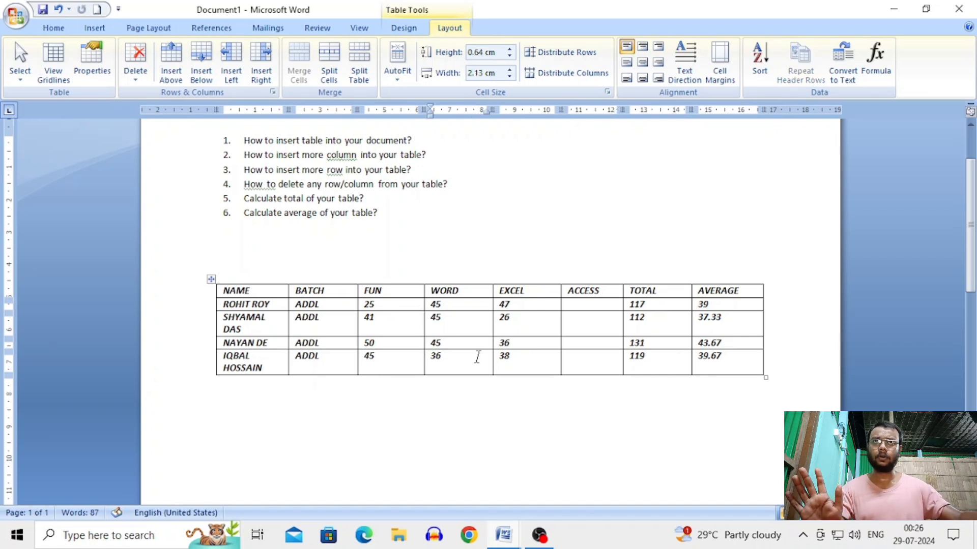
{"action": "left_click", "coordinate": [470, 343]}
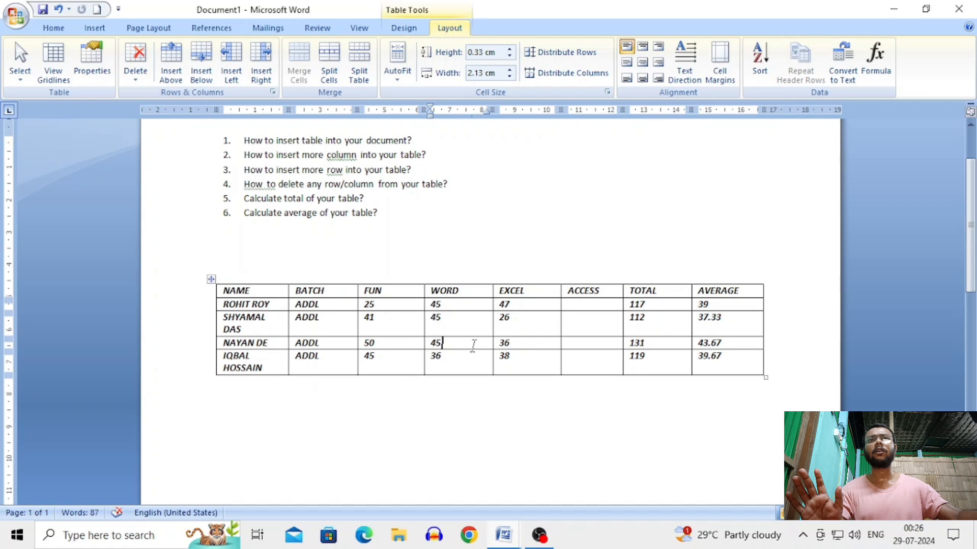
{"action": "left_click", "coordinate": [527, 344]}
Insert an empty row above the last student's row and type ABC in its first cell
{"action": "left_click", "coordinate": [529, 357]}
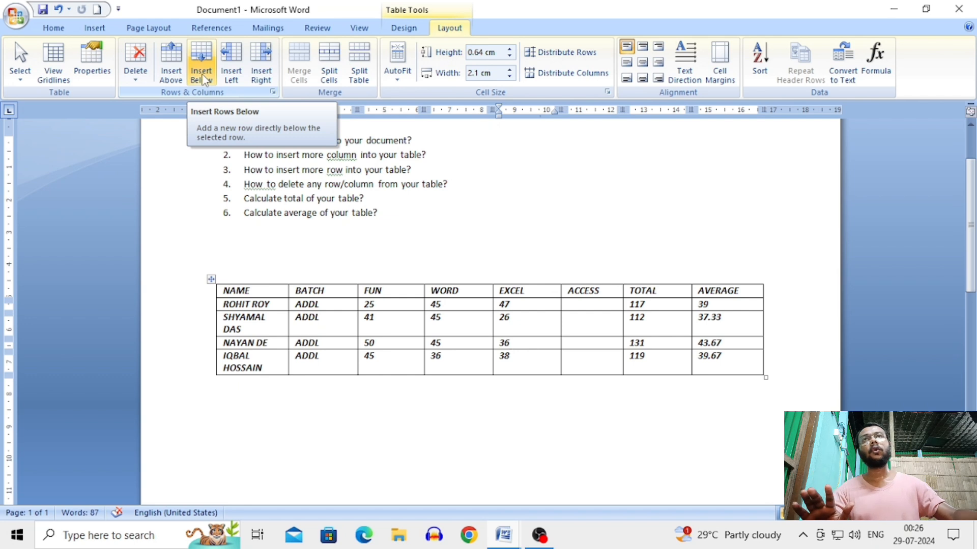
{"action": "left_click", "coordinate": [171, 71]}
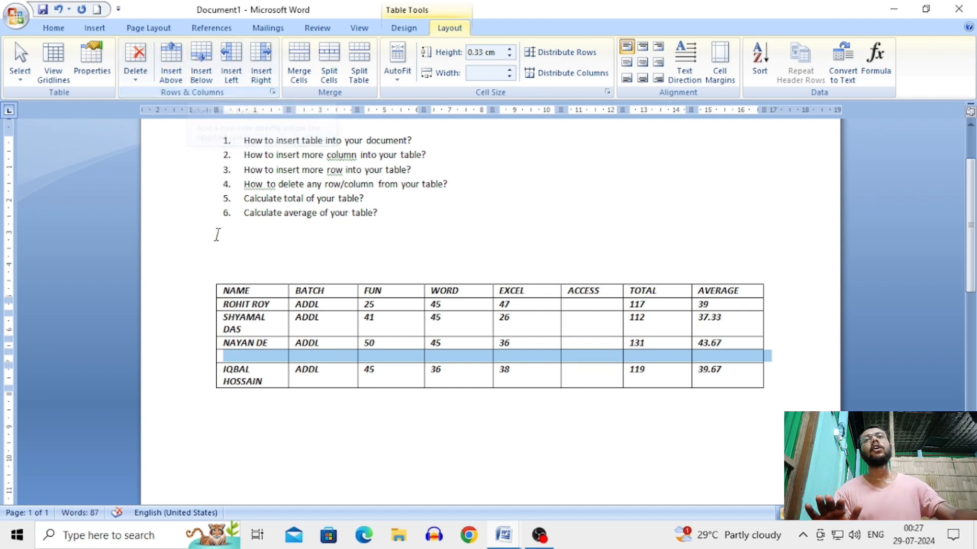
{"action": "left_click", "coordinate": [263, 356]}
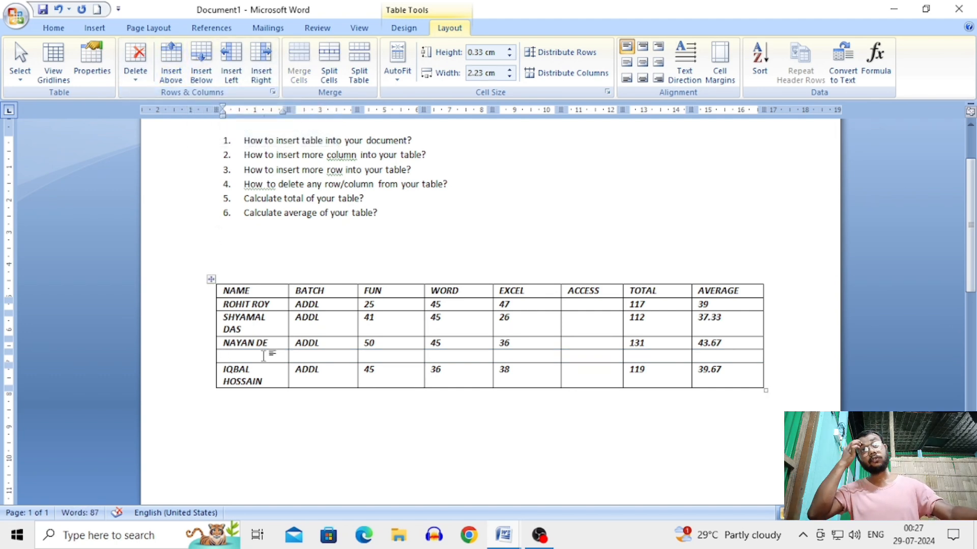
{"action": "type", "text": "ABC"}
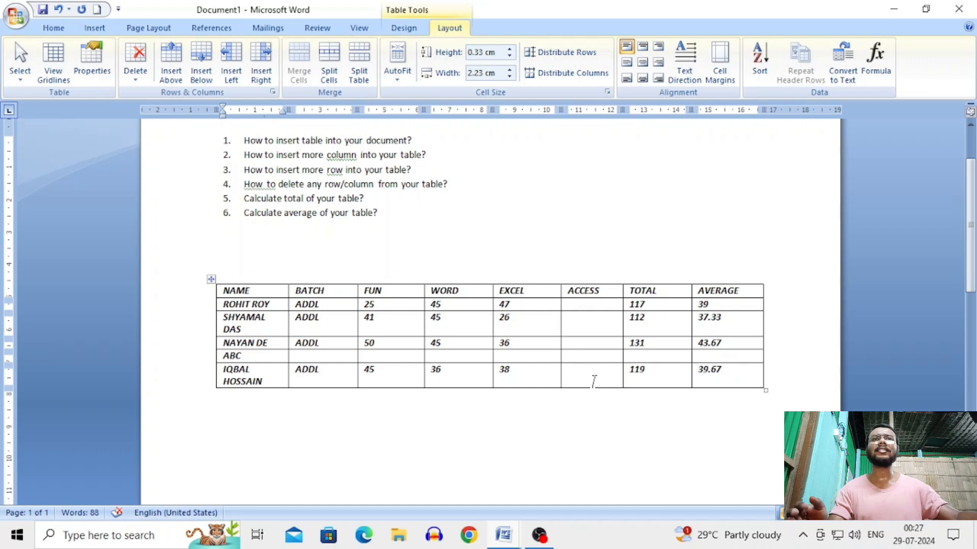
Delete the empty ACCESS column, then put the caret in the ABC row to remove it
{"action": "left_click", "coordinate": [592, 377]}
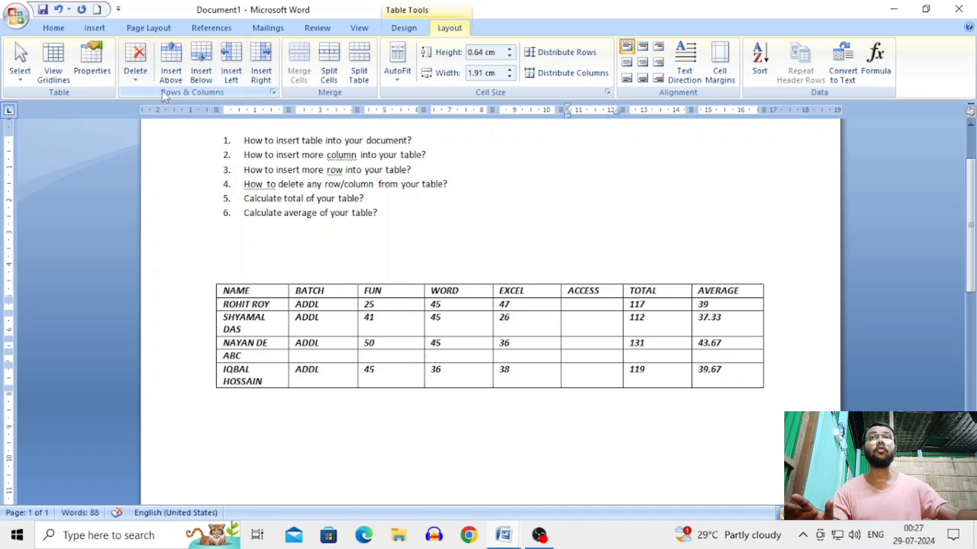
{"action": "left_click", "coordinate": [141, 87]}
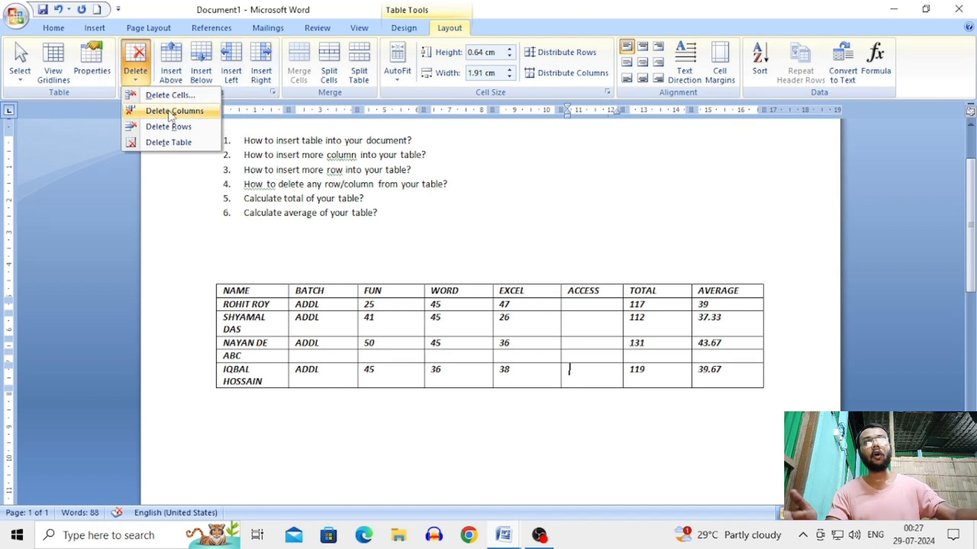
{"action": "left_click", "coordinate": [170, 111]}
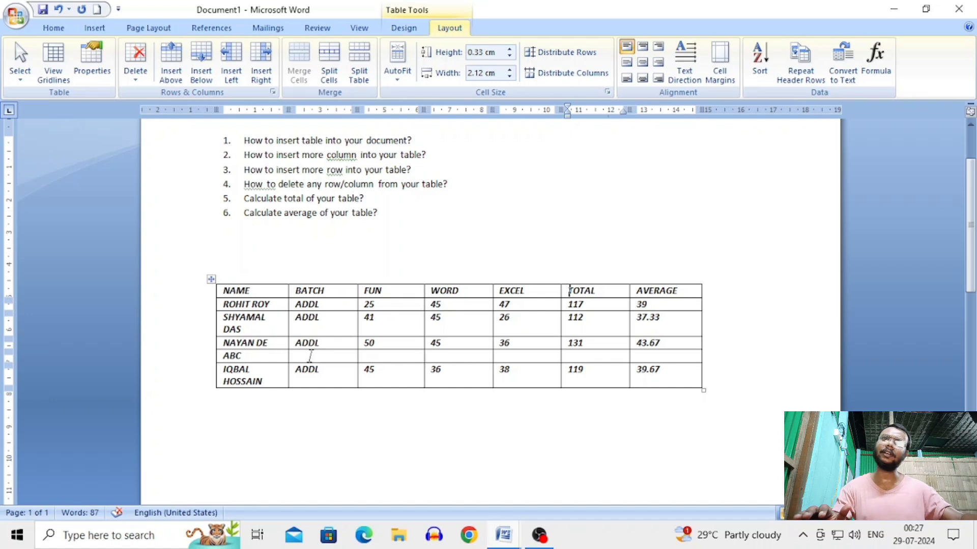
{"action": "left_click", "coordinate": [457, 357]}
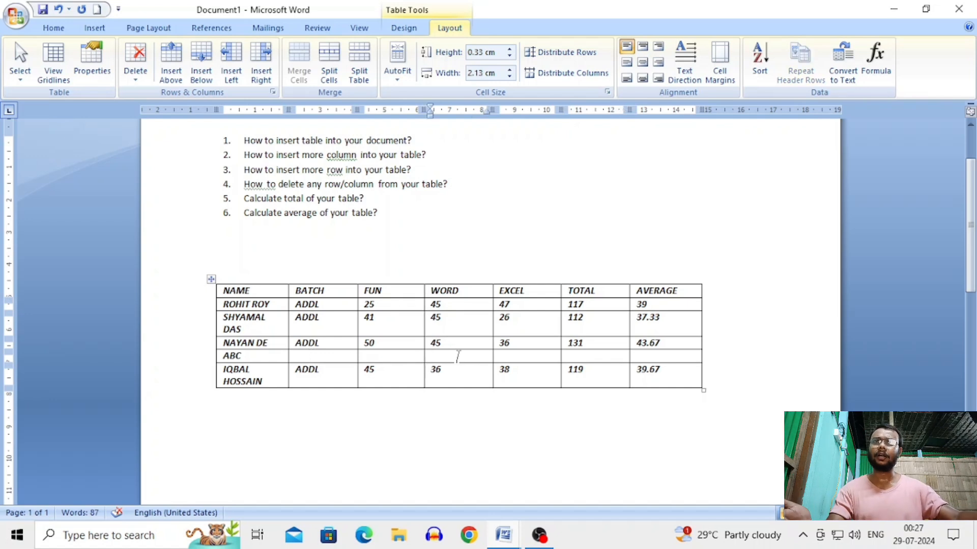
{"action": "left_click", "coordinate": [135, 75]}
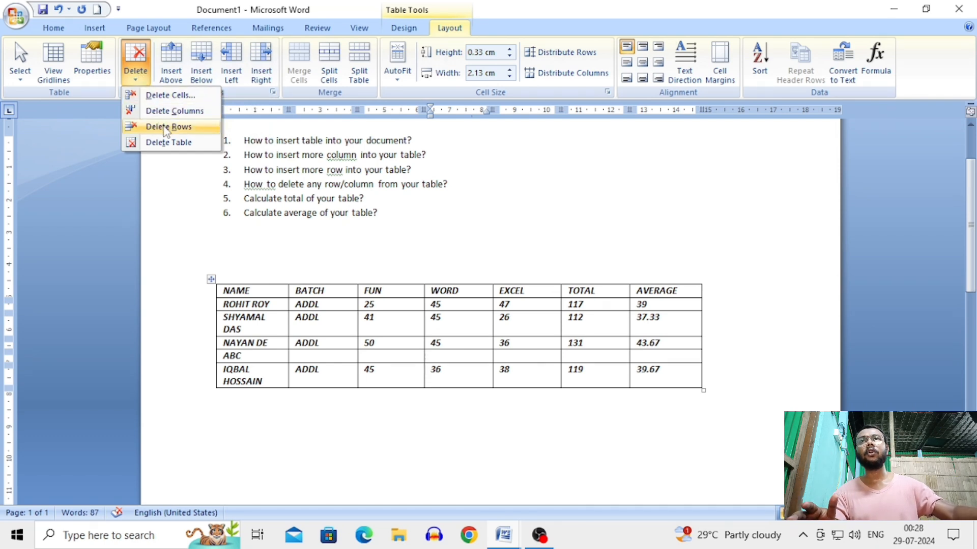
Delete the ABC row and place the caret in the NAME header row
{"action": "left_click", "coordinate": [170, 127]}
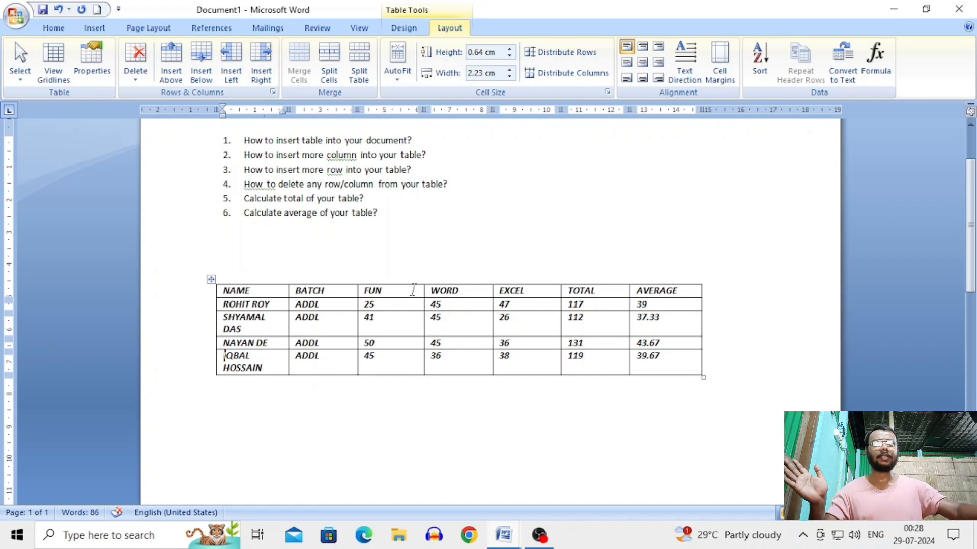
{"action": "left_click", "coordinate": [462, 292]}
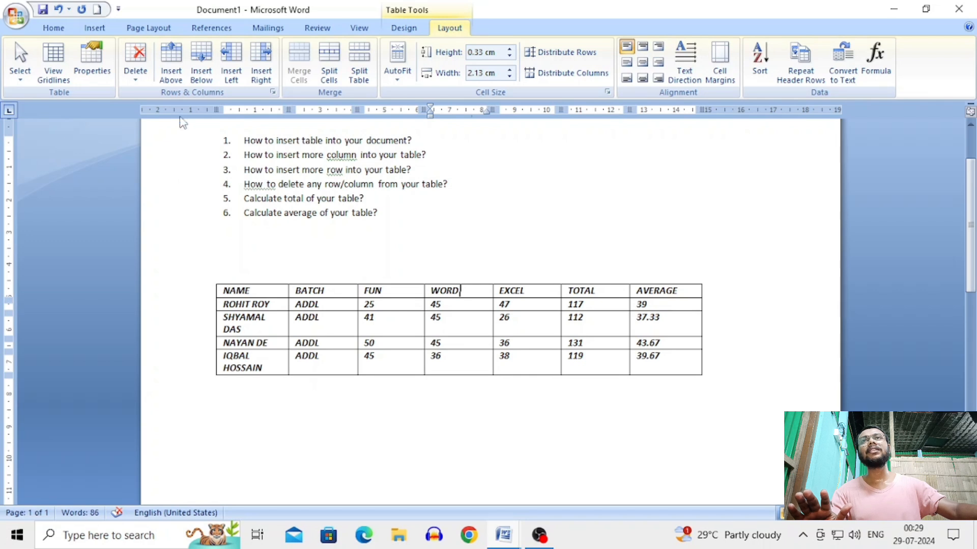
Insert an empty row above the NAME header and merge it into one seven-column cell
{"action": "left_click", "coordinate": [172, 75]}
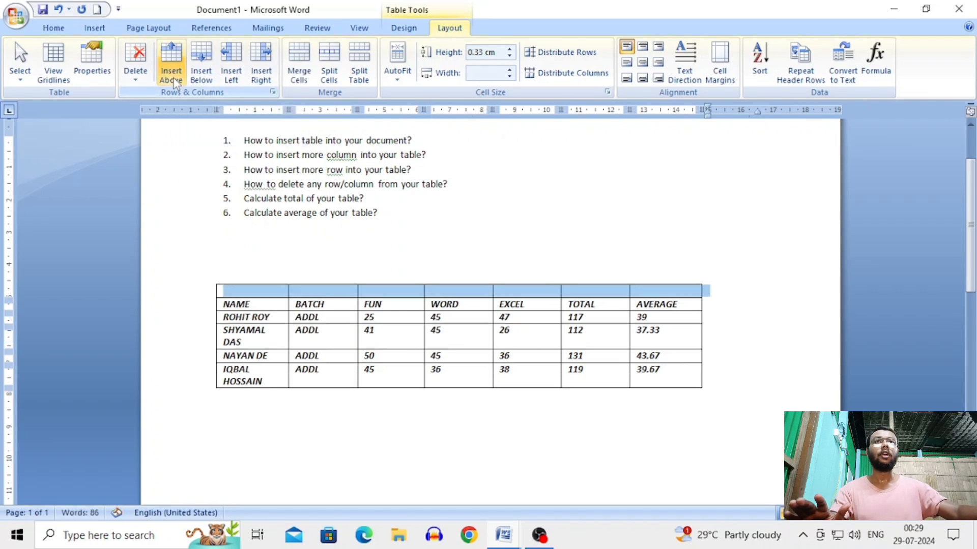
{"action": "left_click", "coordinate": [613, 337]}
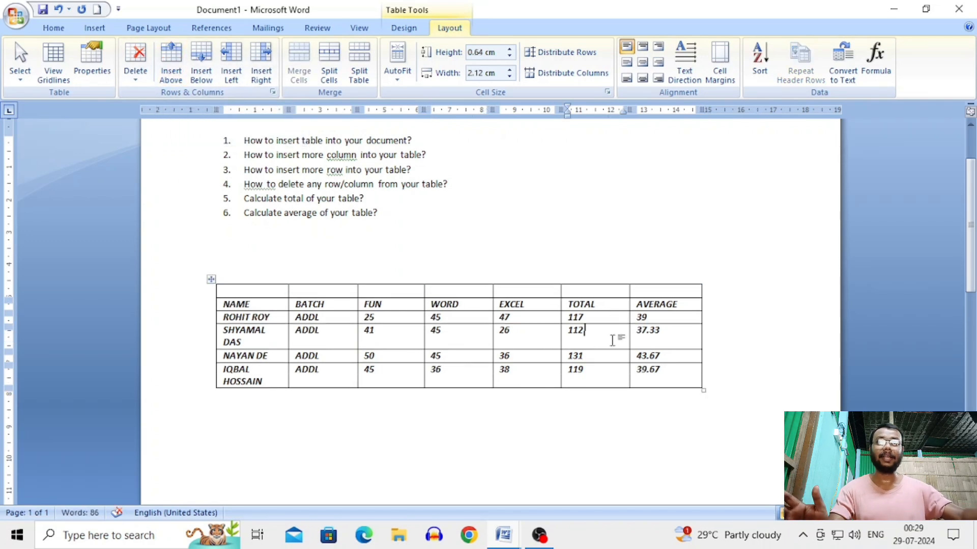
{"action": "left_click", "coordinate": [273, 288]}
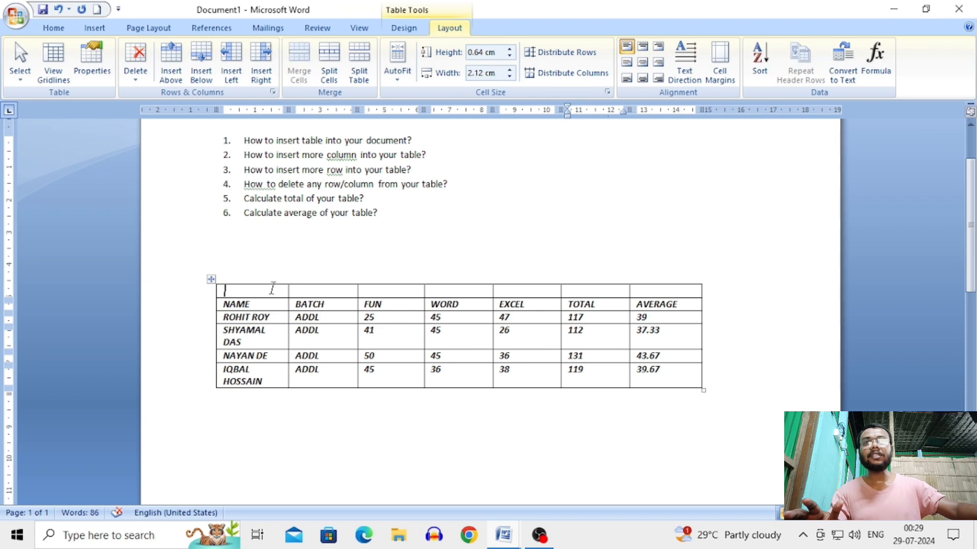
{"action": "left_click_drag", "start_coordinate": [286, 289], "coordinate": [335, 290]}
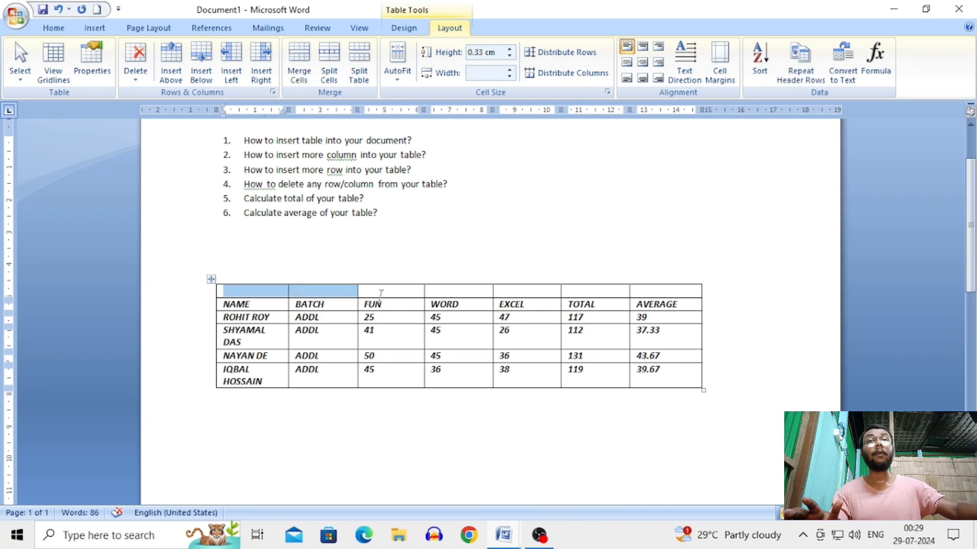
{"action": "left_click", "coordinate": [381, 293]}
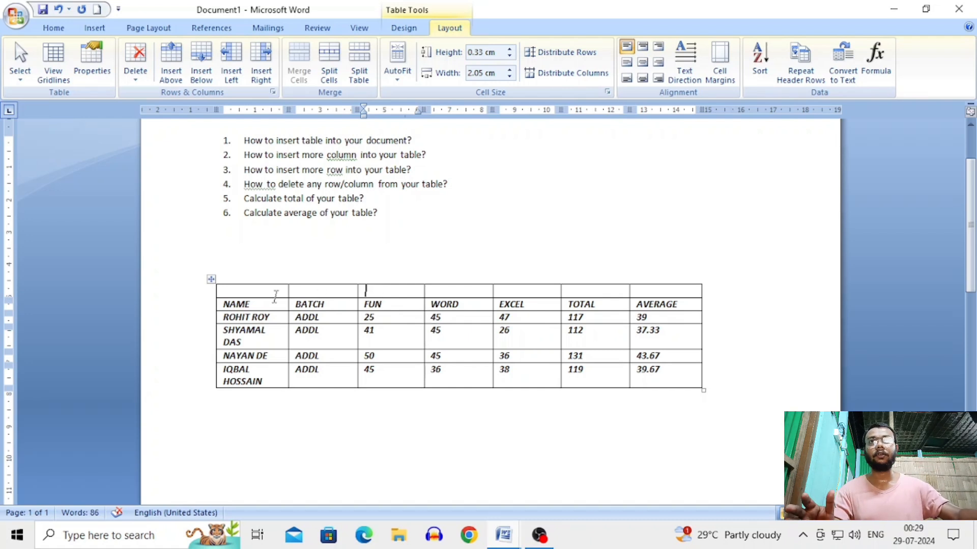
{"action": "left_click_drag", "start_coordinate": [273, 294], "coordinate": [677, 295]}
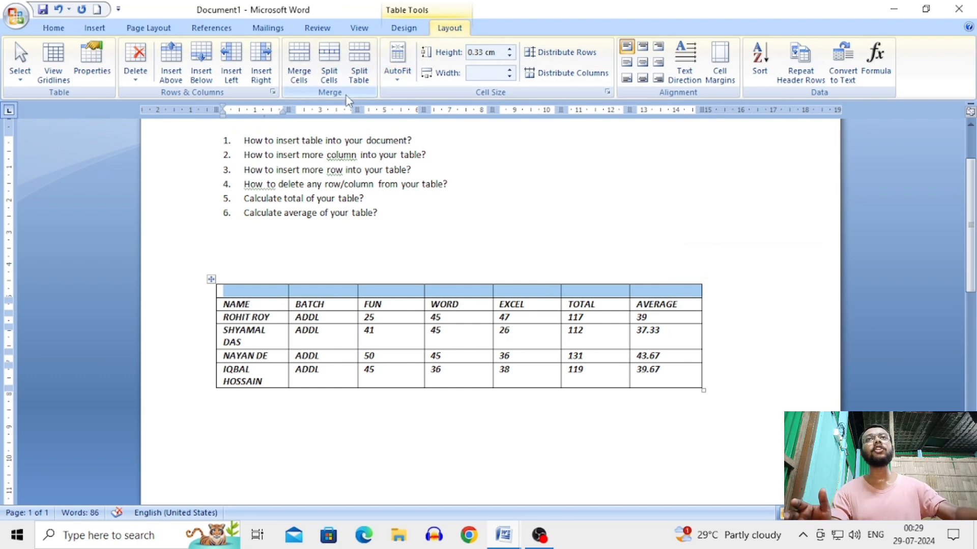
{"action": "left_click", "coordinate": [305, 79]}
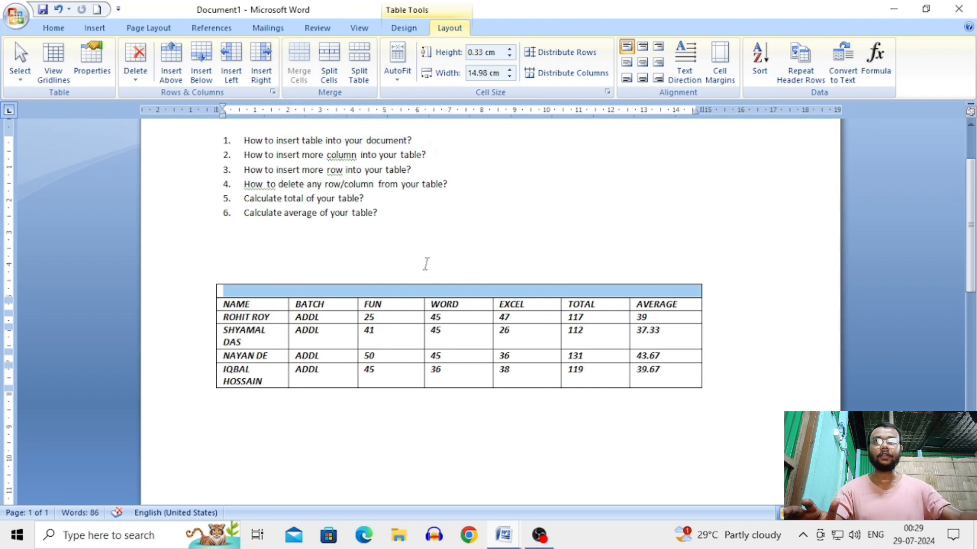
{"action": "left_click", "coordinate": [429, 291]}
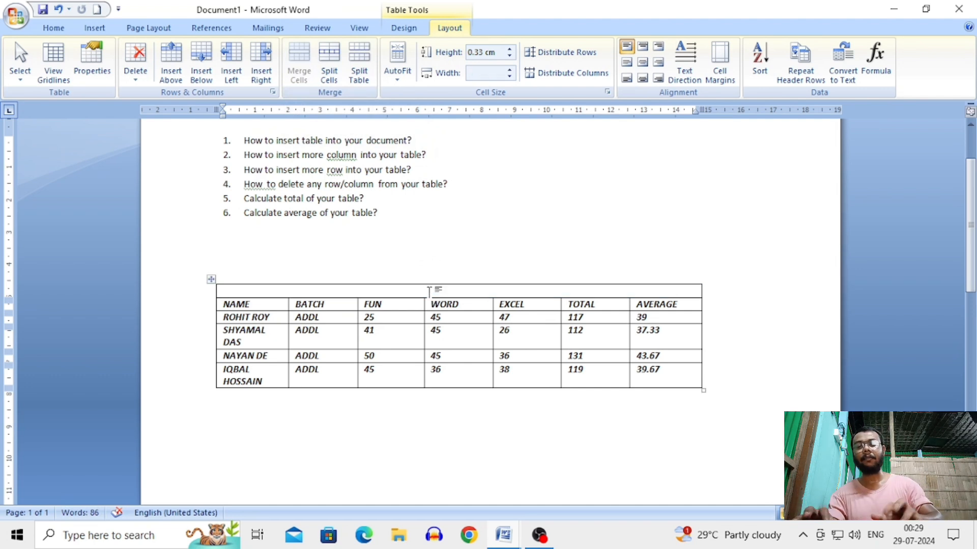
Enter the title MARK SHEET in the merged top cell and centre it
{"action": "type", "text": "MARK SH"}
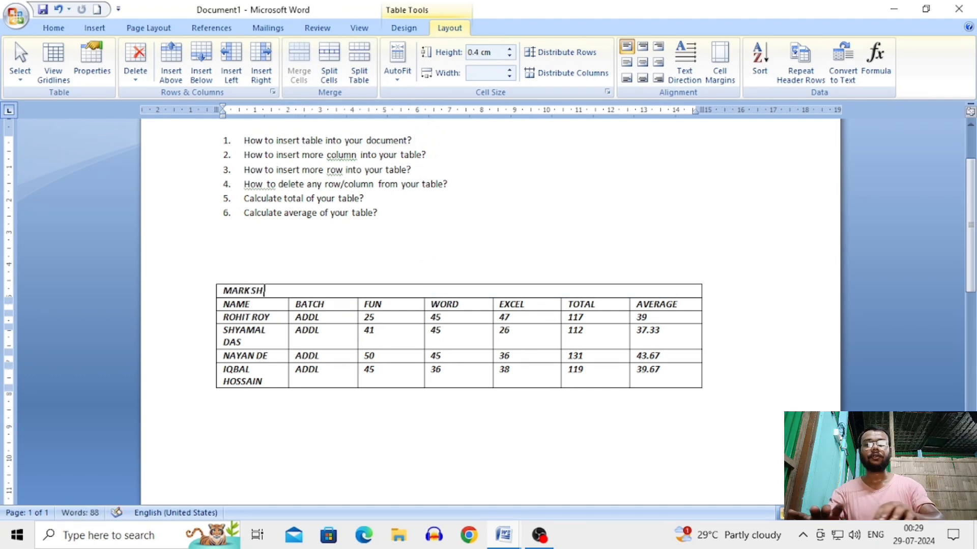
{"action": "type", "text": "EET"}
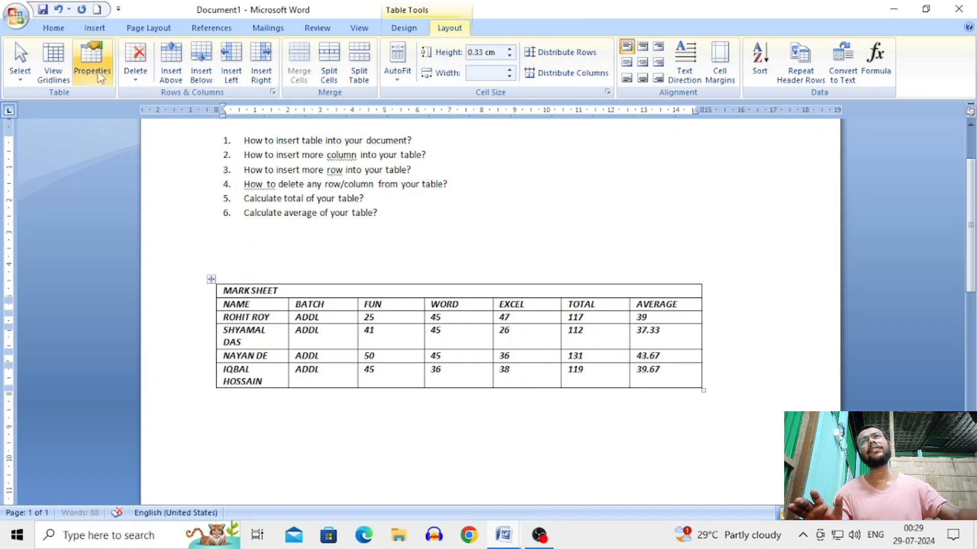
{"action": "left_click", "coordinate": [53, 28]}
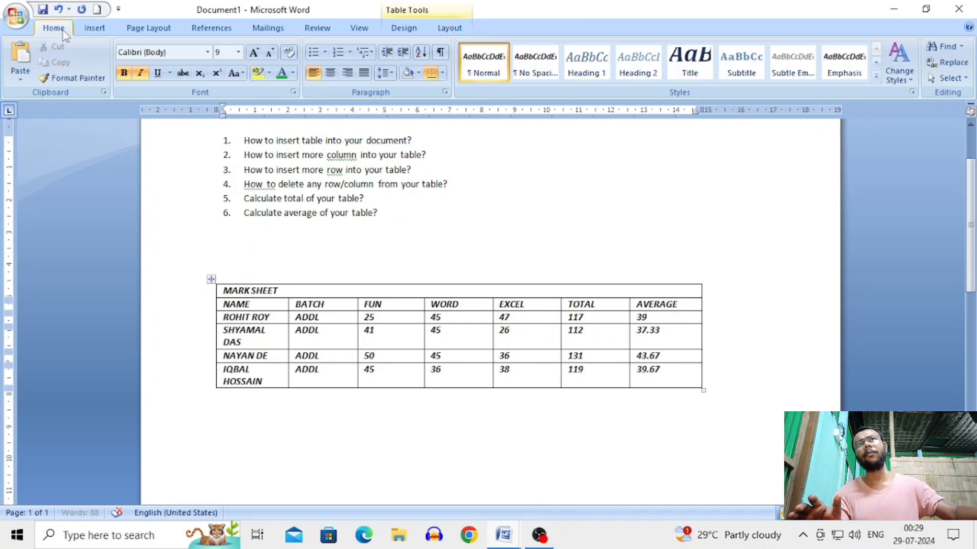
{"action": "left_click", "coordinate": [337, 77]}
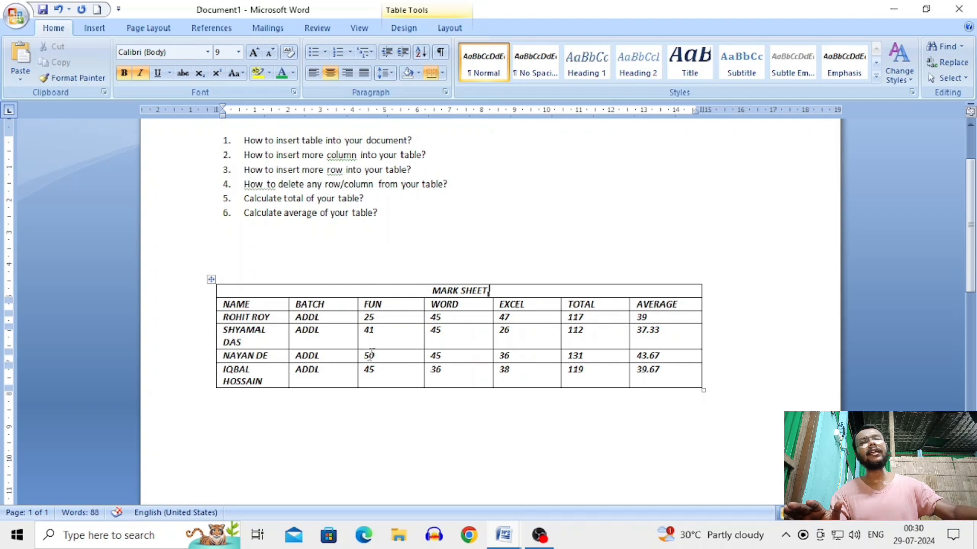
{"action": "left_click", "coordinate": [523, 338]}
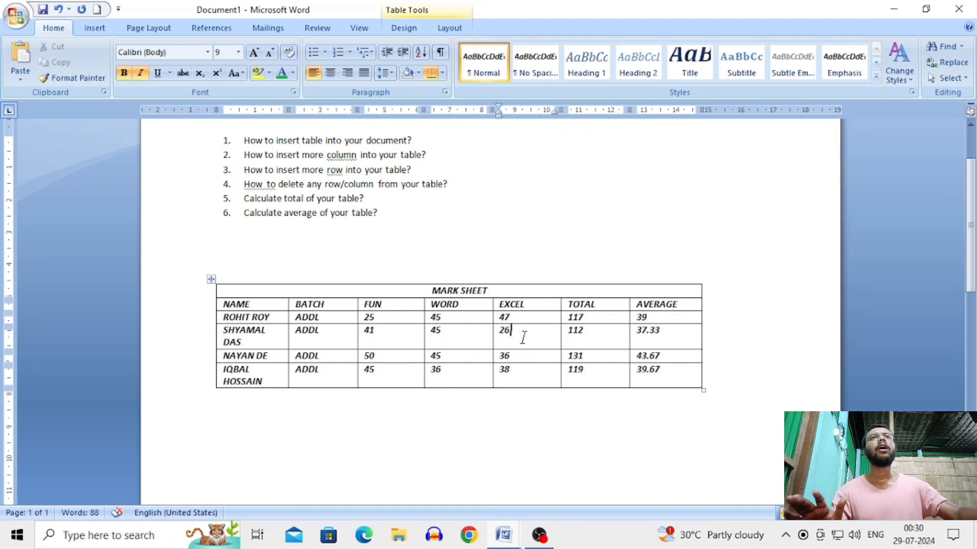
{"action": "left_click", "coordinate": [404, 28]}
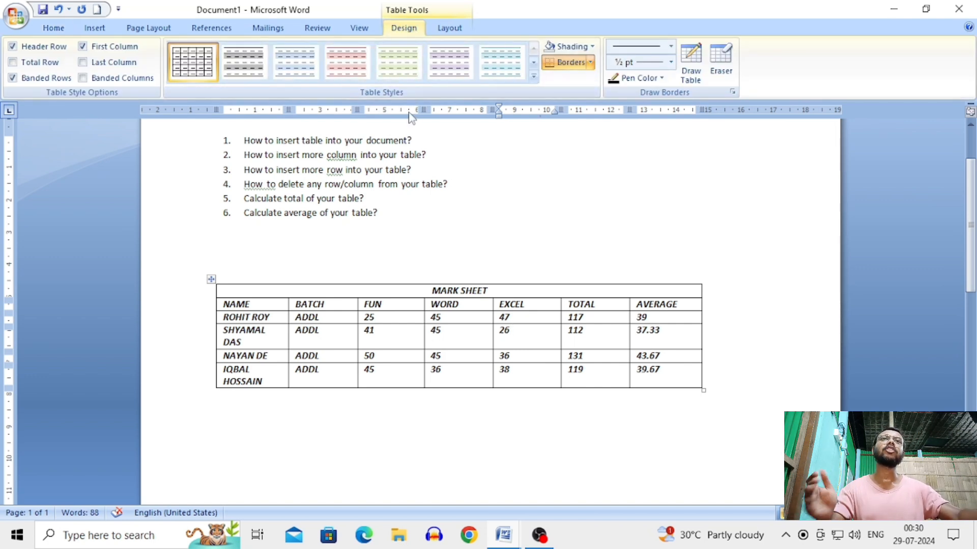
Expand the Table Styles gallery to show all Plain Tables and Built-In designs
{"action": "left_click", "coordinate": [533, 78]}
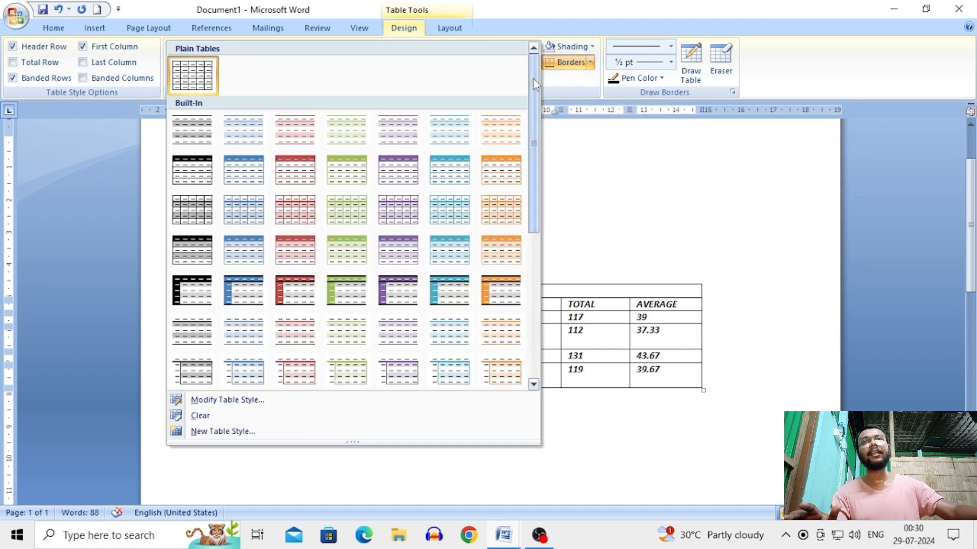